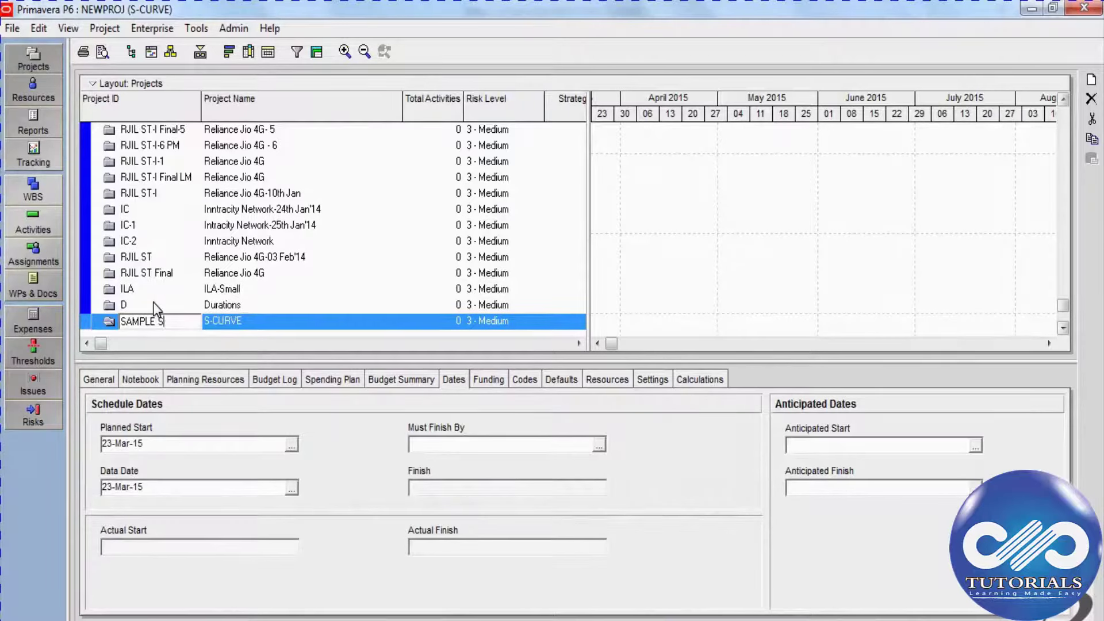
# - Set the S-CURVE project's ID to SAMPLE S-C and open the project
pyautogui.press('Return')
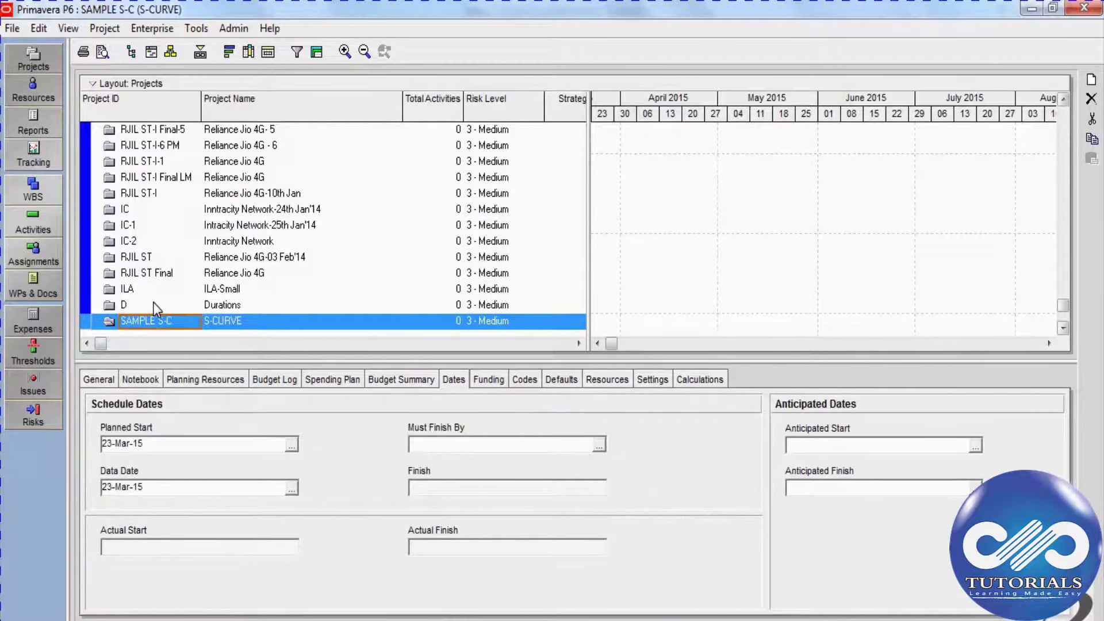
pyautogui.rightClick(223, 320)
pyautogui.click(267, 256)
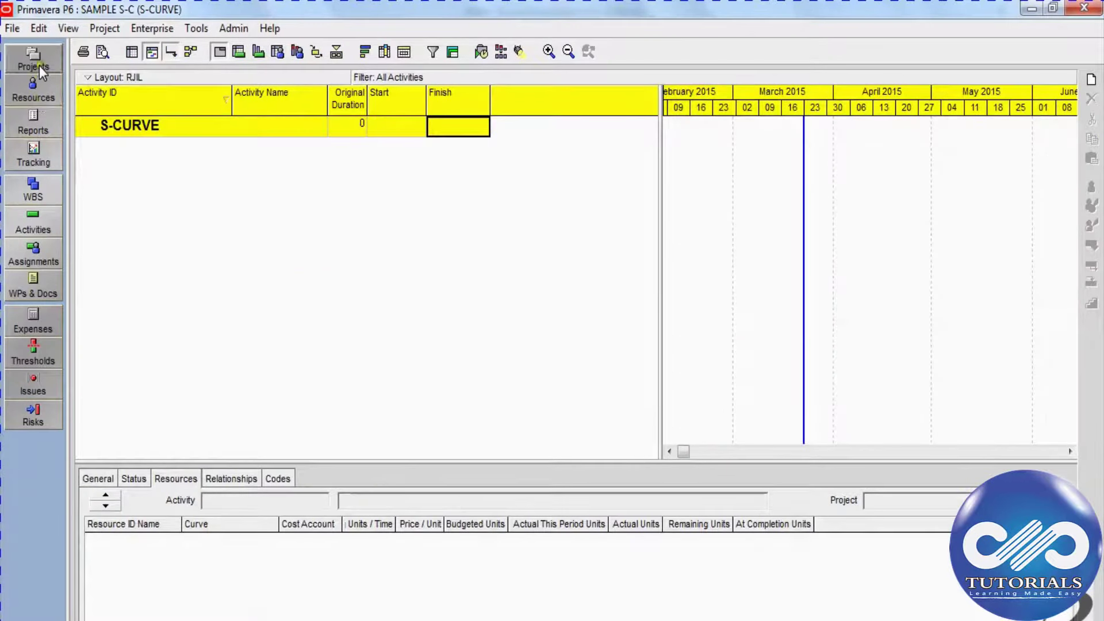
# - Add a WBS element named WBS-1 under the S-CURVE project
pyautogui.click(41, 195)
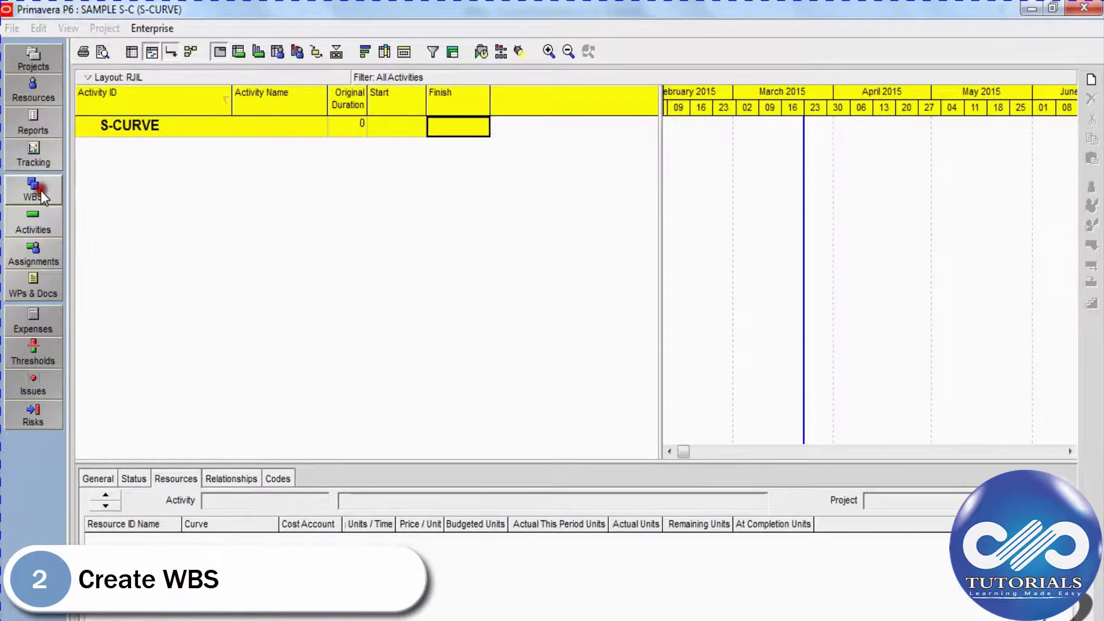
pyautogui.press('Insert')
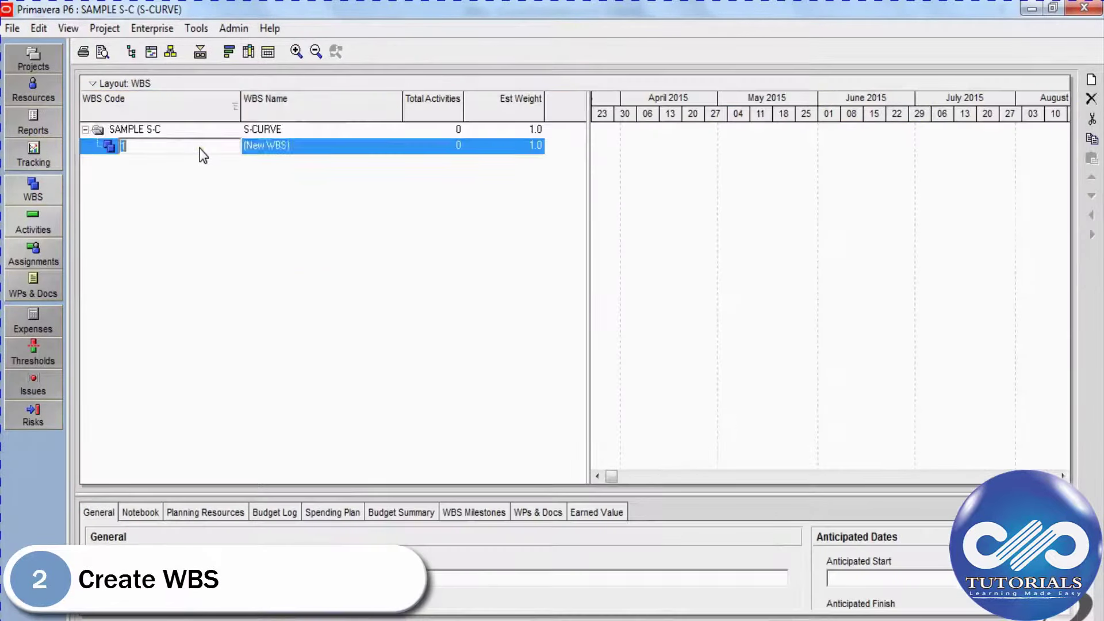
pyautogui.press('Tab')
pyautogui.write('WBS-')
pyautogui.press('Return')
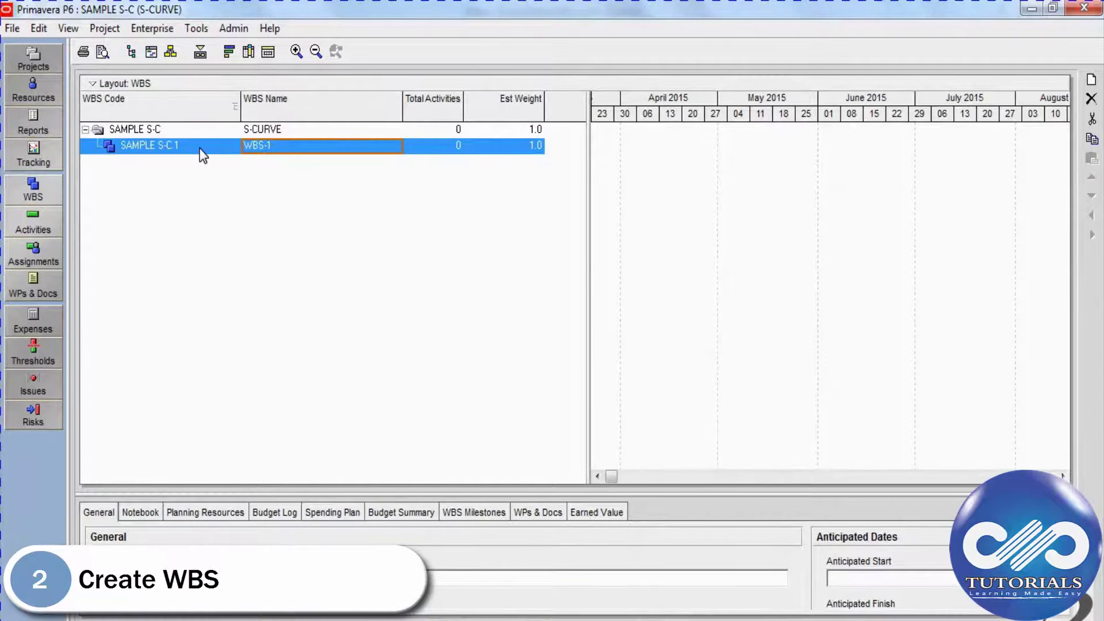
# - Add three activities named 1, 2 and 3 under WBS-1
pyautogui.click(46, 221)
pyautogui.click(149, 147)
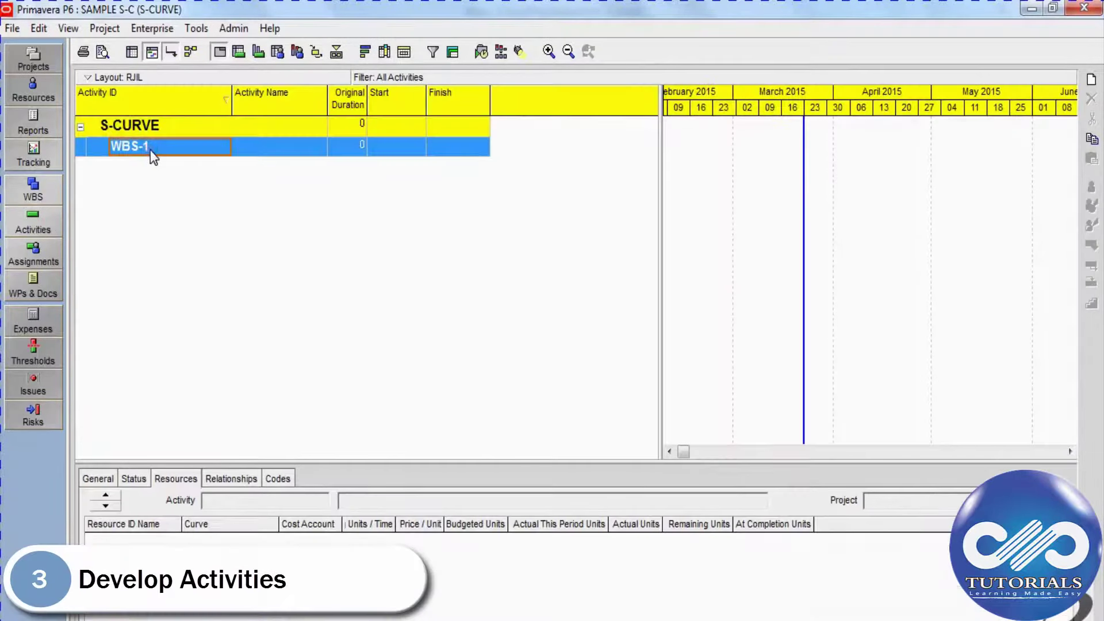
pyautogui.press('Insert')
pyautogui.write('1')
pyautogui.press('Return')
pyautogui.press('Insert')
pyautogui.write('2')
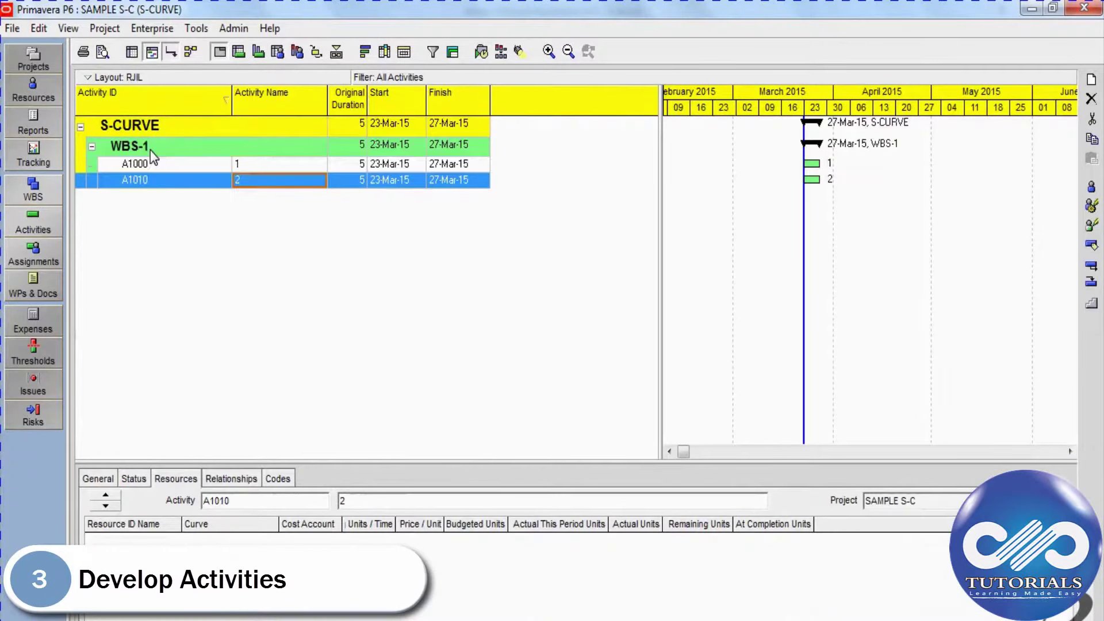
pyautogui.press('Return')
pyautogui.press('Insert')
pyautogui.write('4')
pyautogui.press('BackSpace')
pyautogui.write('3')
pyautogui.press('Return')
# - Add four more activities named 4, 5, 6 and 7 under WBS-1
pyautogui.press('Insert')
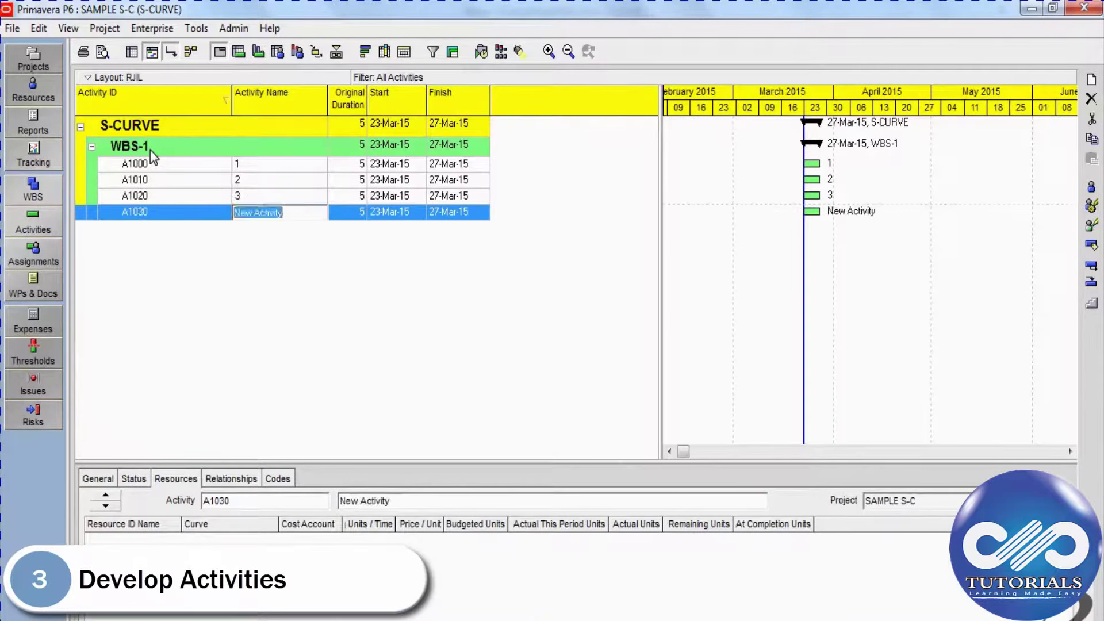
pyautogui.write('4')
pyautogui.press('Return')
pyautogui.press('Insert')
pyautogui.write('5')
pyautogui.press('Return')
pyautogui.press('Insert')
pyautogui.write('6')
pyautogui.press('Return')
pyautogui.press('Insert')
pyautogui.write('7')
pyautogui.press('Return')
# - Add the activities 8, 9 and 10 under WBS-1
pyautogui.press('Insert')
pyautogui.write('8')
pyautogui.press('Return')
pyautogui.press('Insert')
pyautogui.write('9')
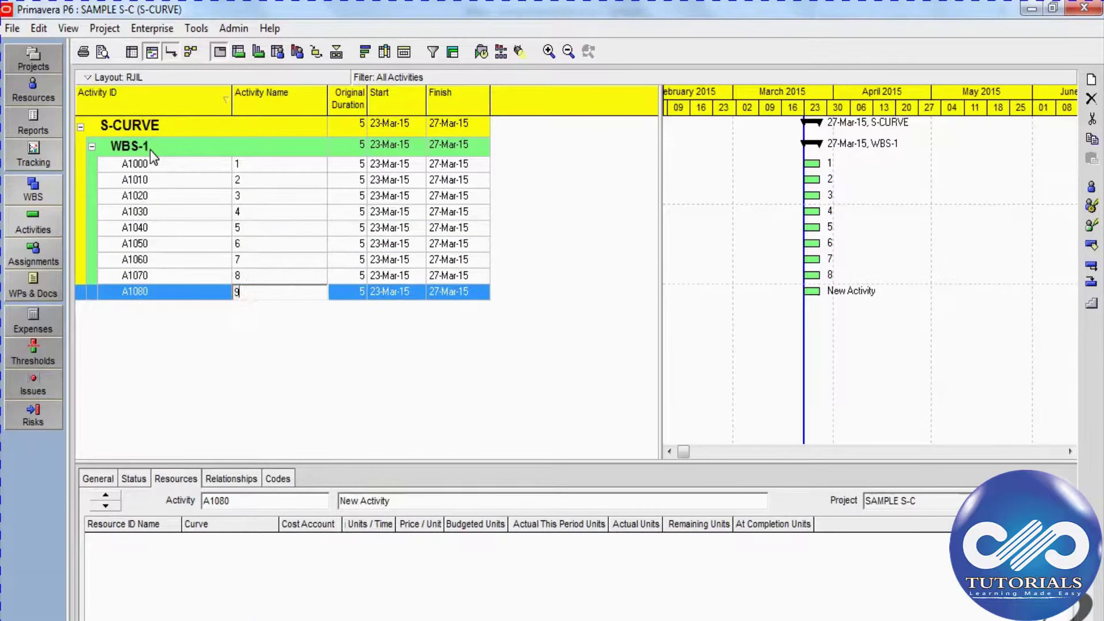
pyautogui.press('Return')
pyautogui.press('Insert')
pyautogui.write('10')
pyautogui.press('Return')
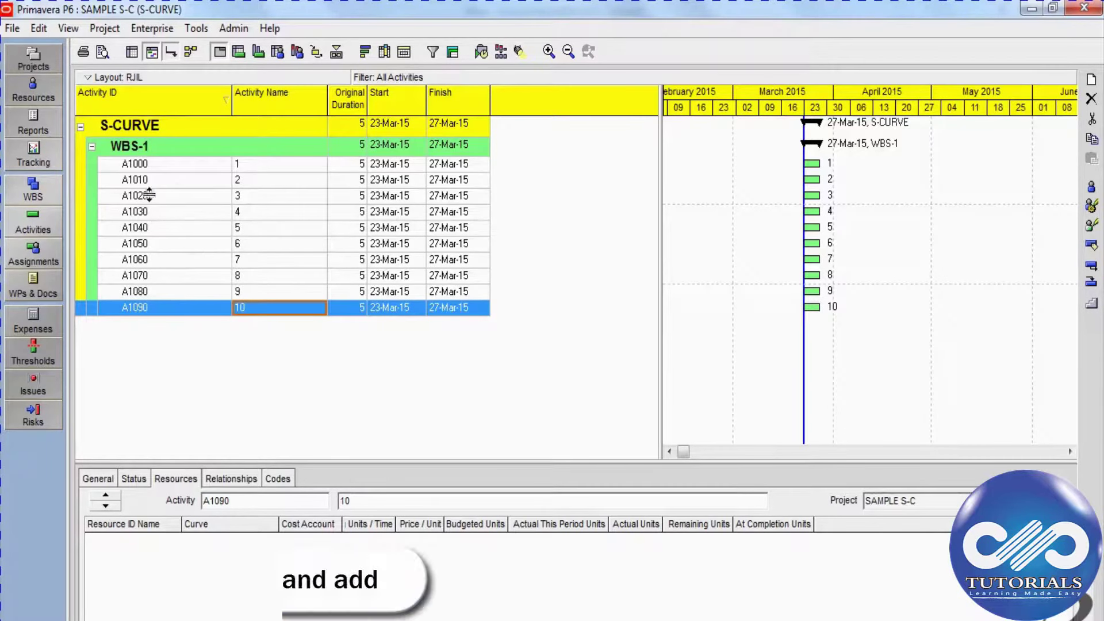
# - Create a resource with ID R-1, name MANPOWER and resource type Labor
pyautogui.click(43, 89)
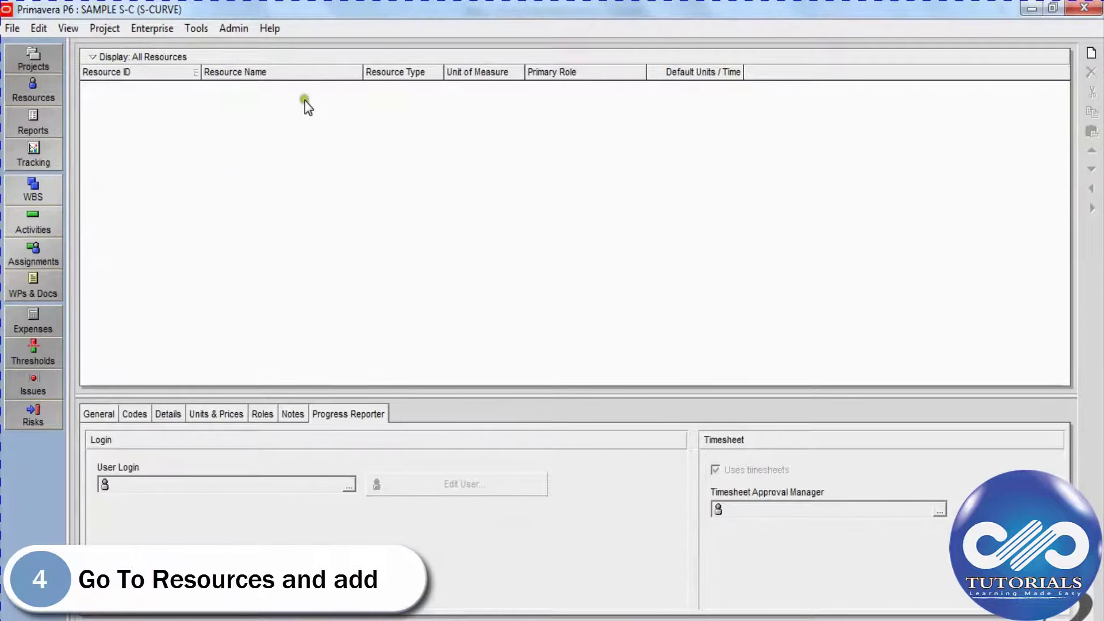
pyautogui.rightClick(332, 160)
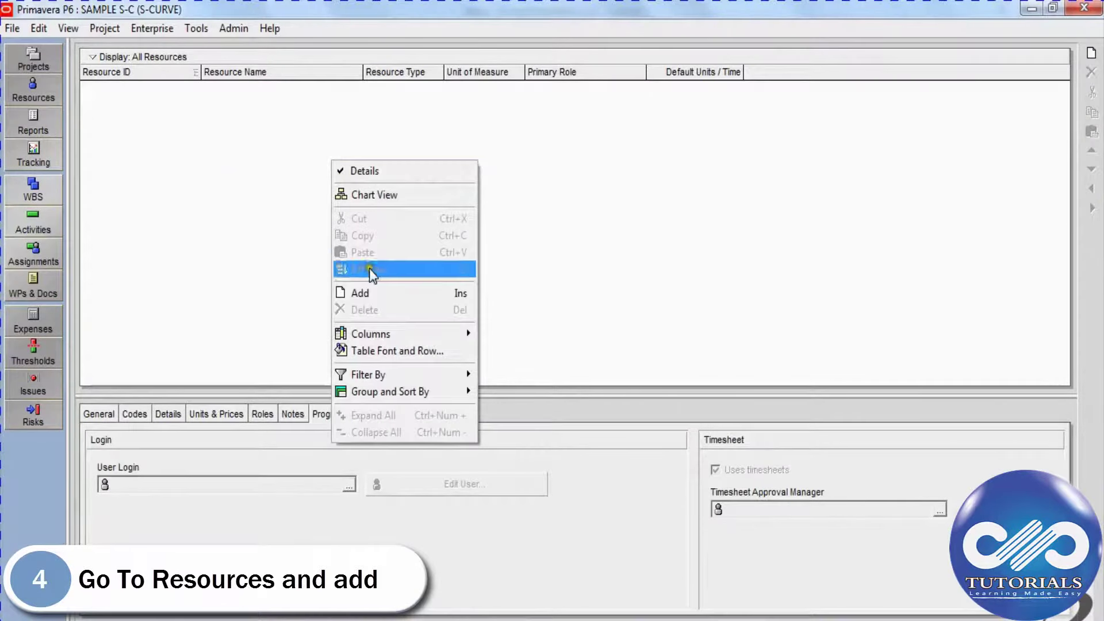
pyautogui.click(371, 291)
pyautogui.click(148, 90)
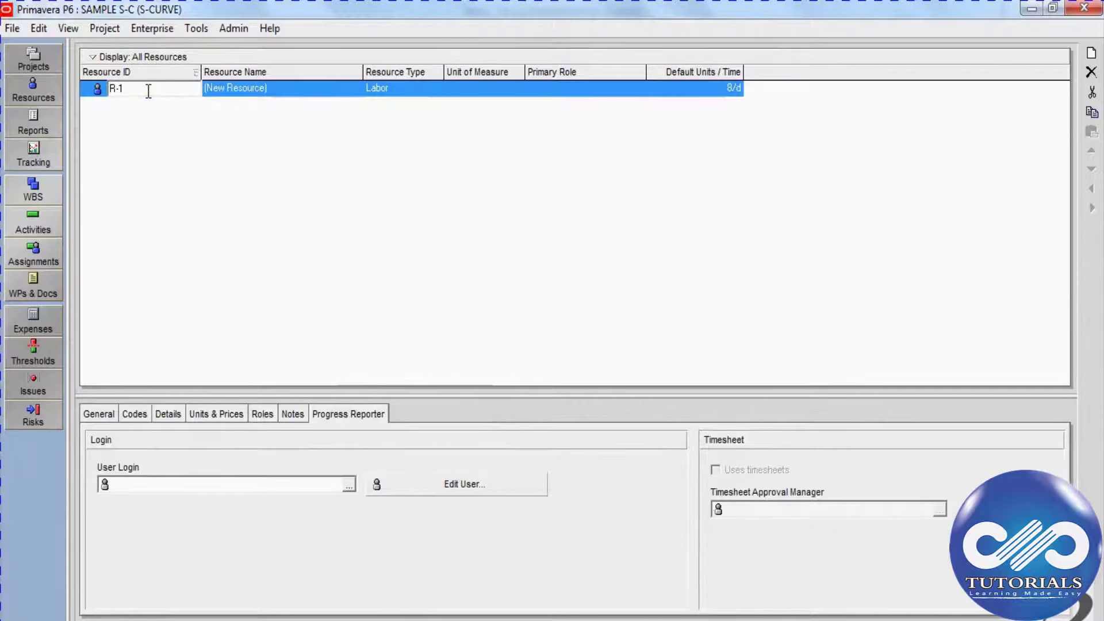
pyautogui.write('-1')
pyautogui.click(263, 89)
pyautogui.write('MANPOWER')
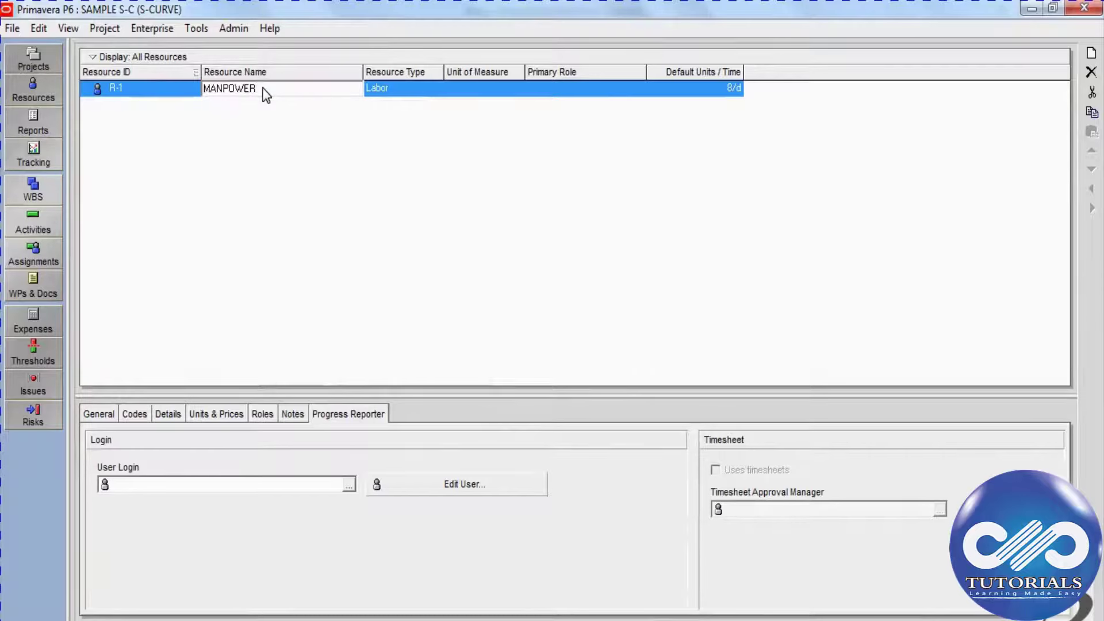
pyautogui.click(385, 86)
pyautogui.click(417, 89)
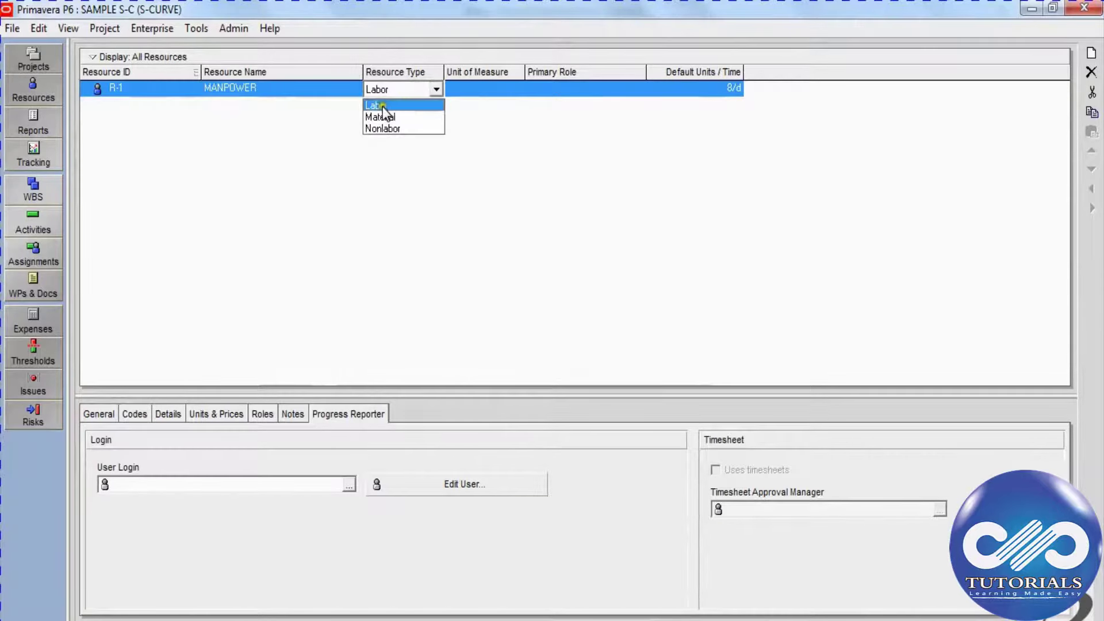
pyautogui.click(392, 106)
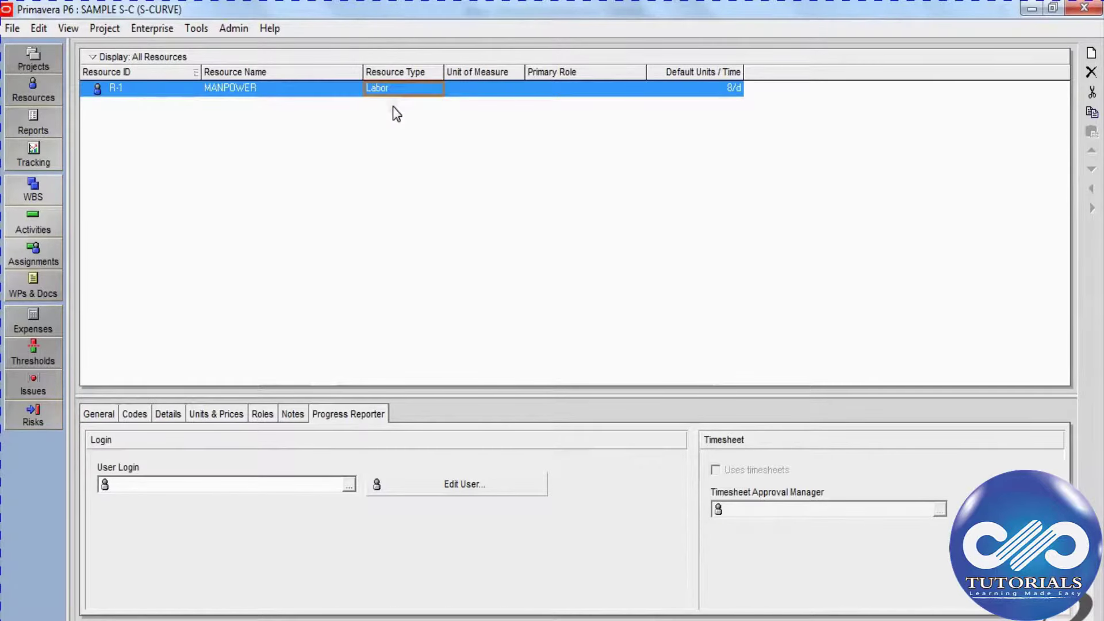
pyautogui.click(486, 89)
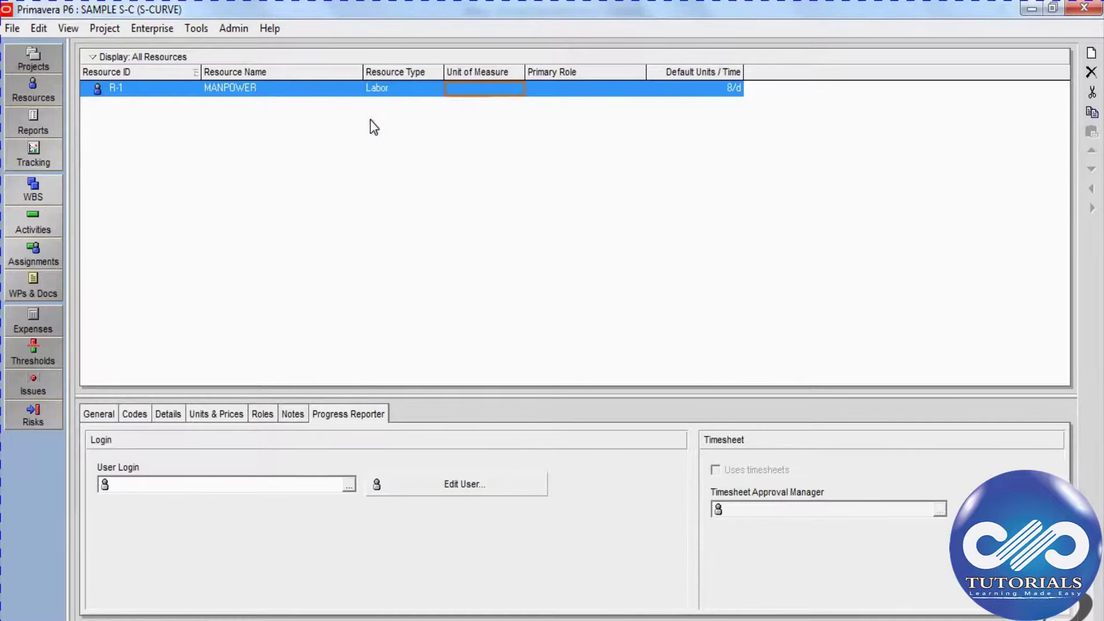
# - Add the Resources field from the Lists group to the activity table's selected columns
pyautogui.click(45, 219)
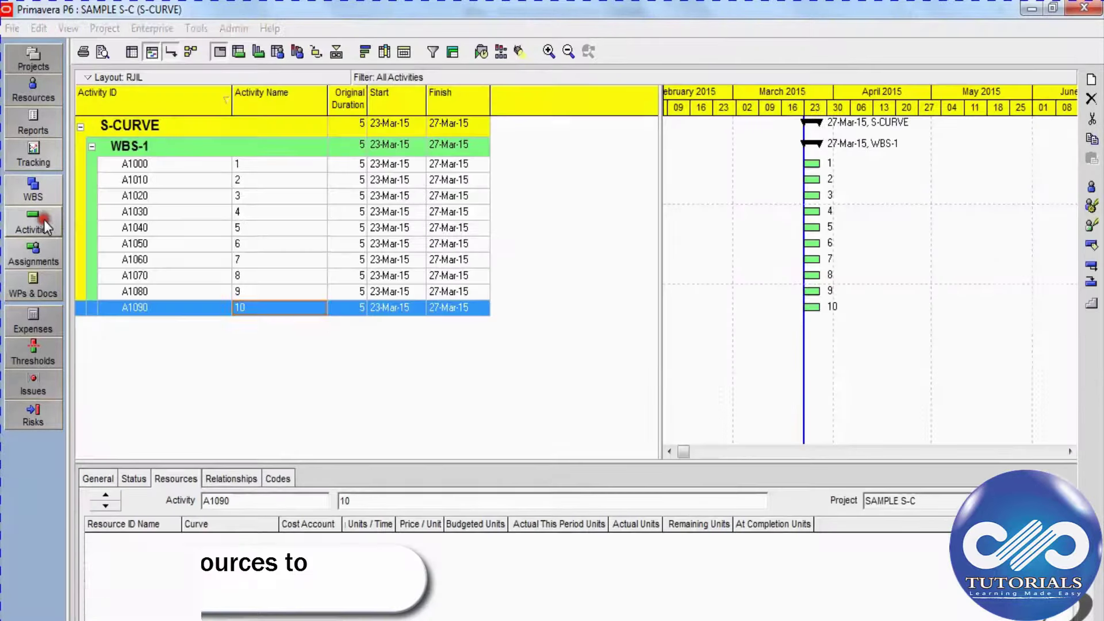
pyautogui.click(386, 53)
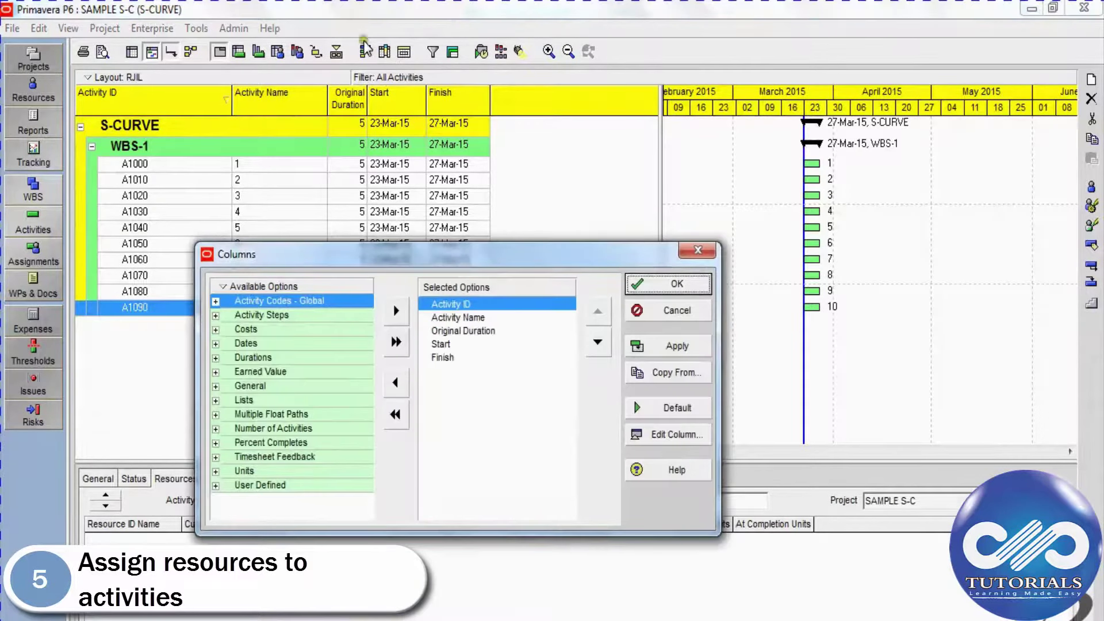
pyautogui.click(217, 400)
pyautogui.moveTo(359, 256); pyautogui.dragTo(507, 154)
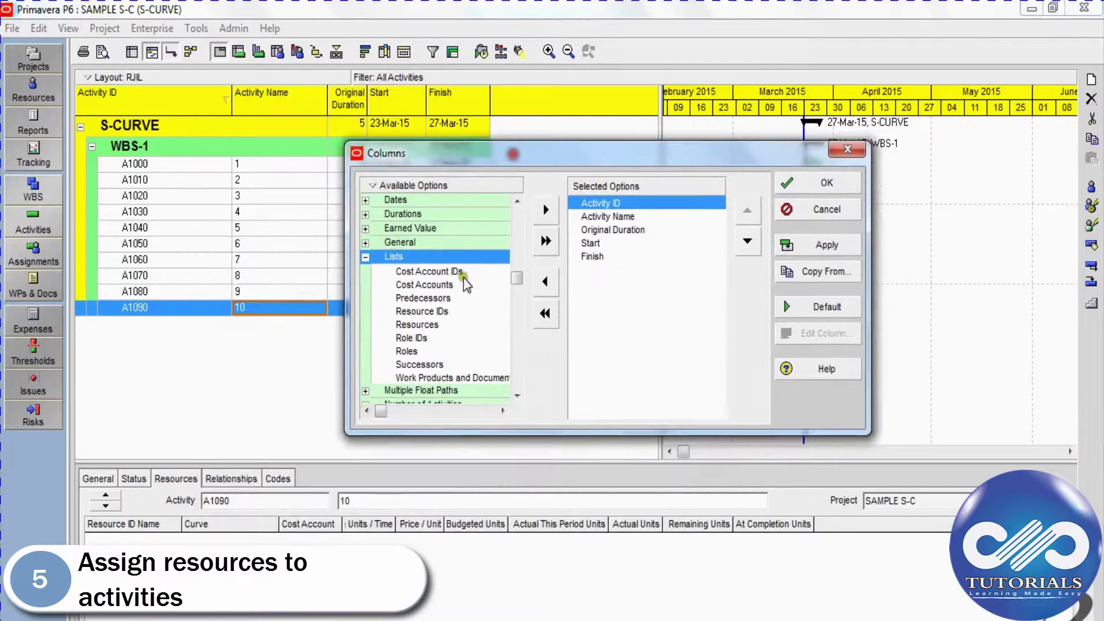
pyautogui.click(415, 326)
pyautogui.click(550, 241)
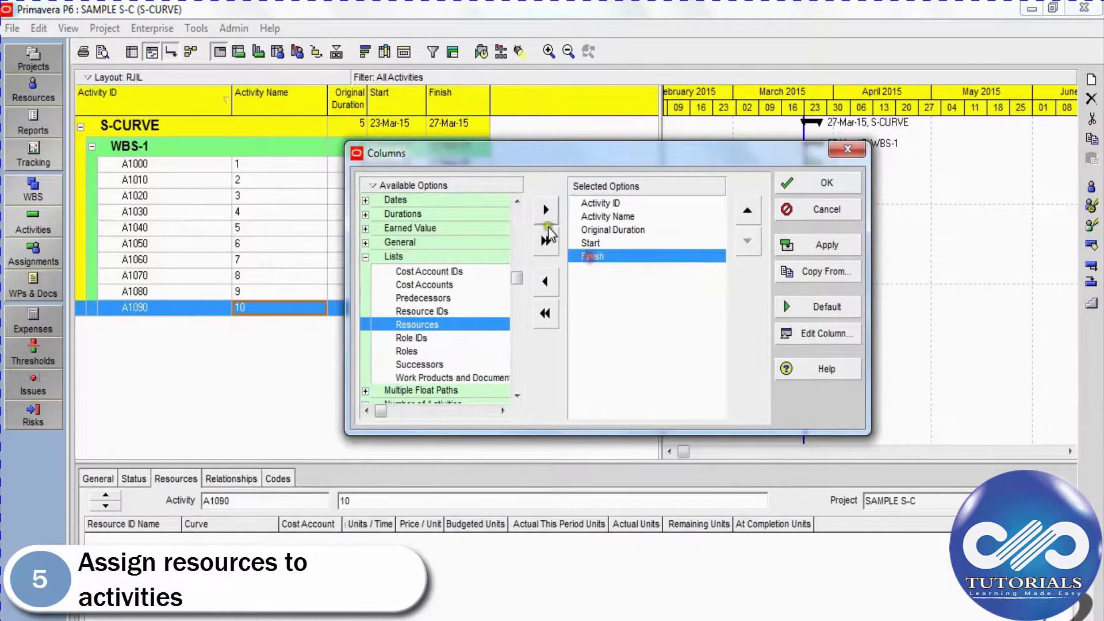
pyautogui.click(548, 212)
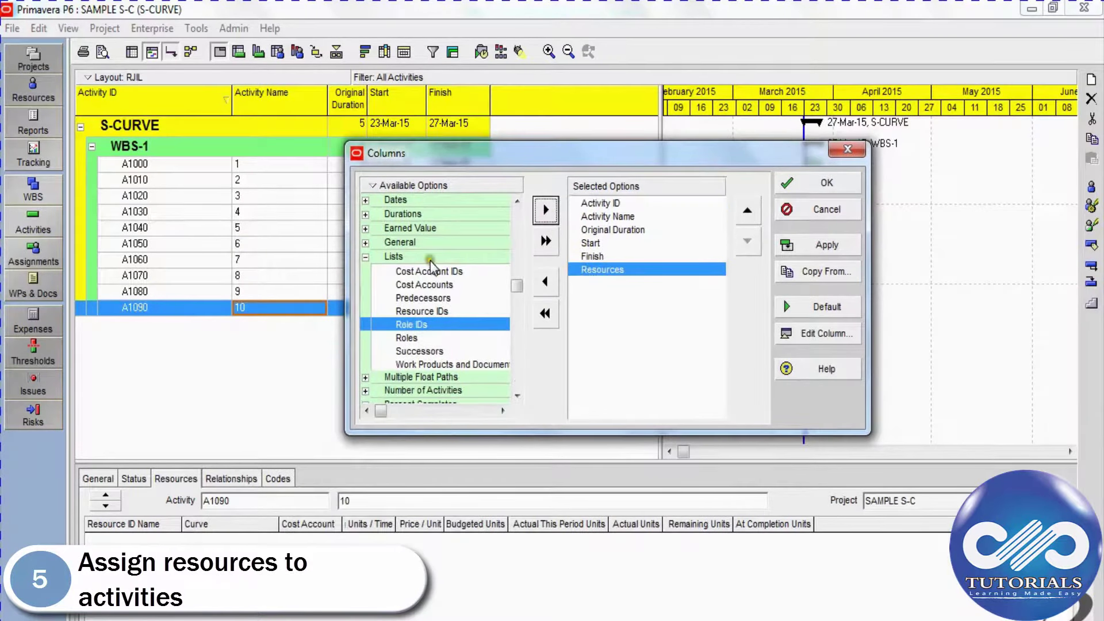
# - Add the Budgeted Labor Units and Actual Labor Units columns and apply the column selection to the activity table
pyautogui.click(365, 257)
pyautogui.click(365, 374)
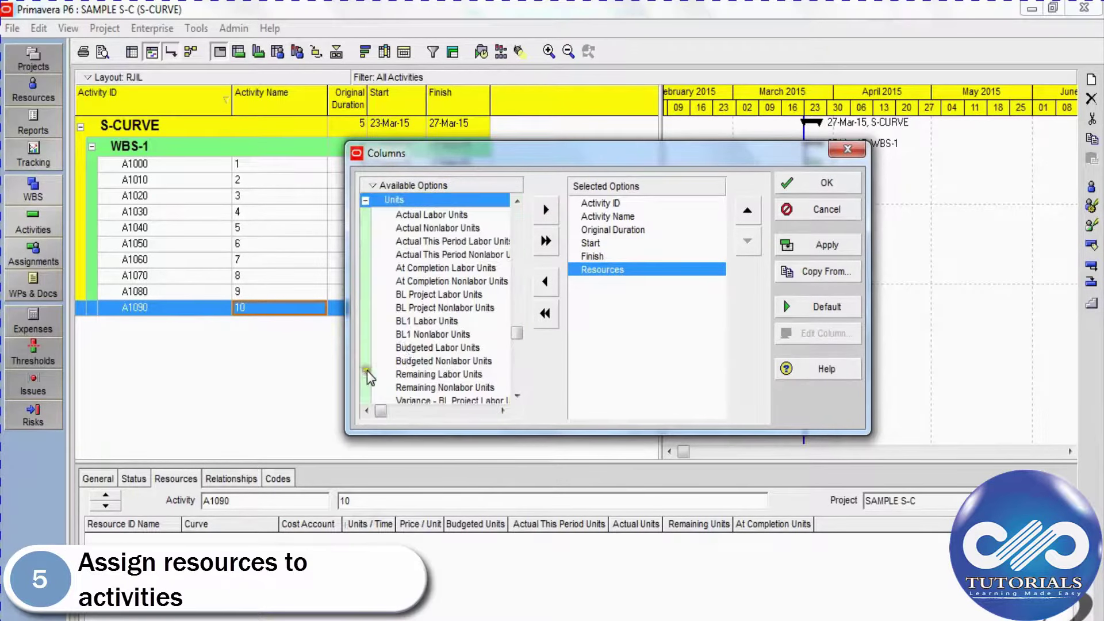
pyautogui.click(432, 348)
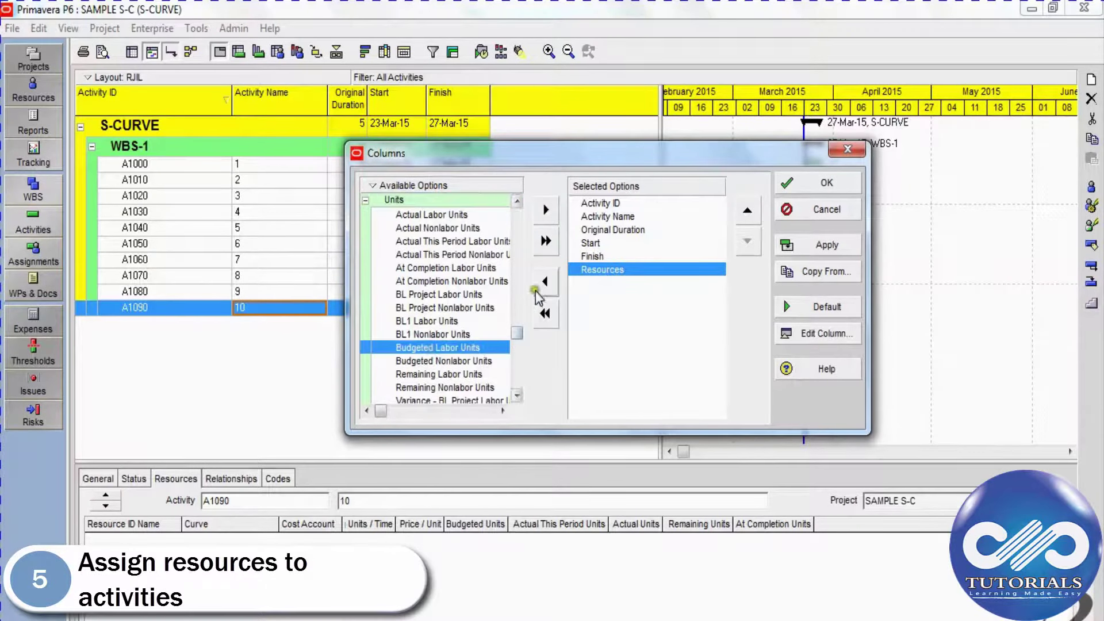
pyautogui.click(548, 211)
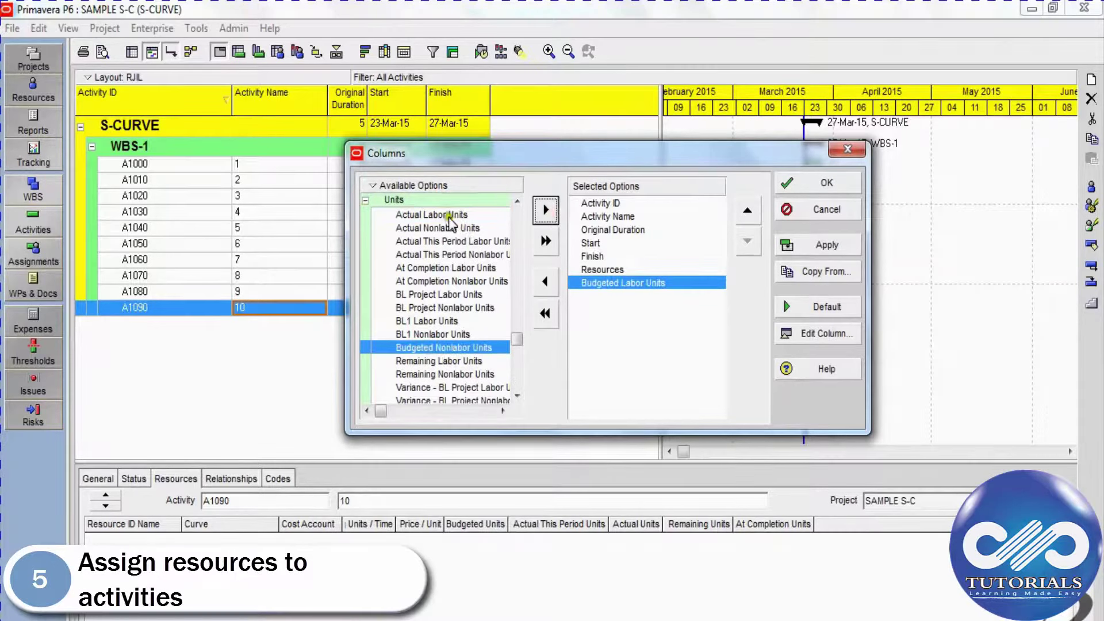
pyautogui.click(448, 215)
pyautogui.click(539, 214)
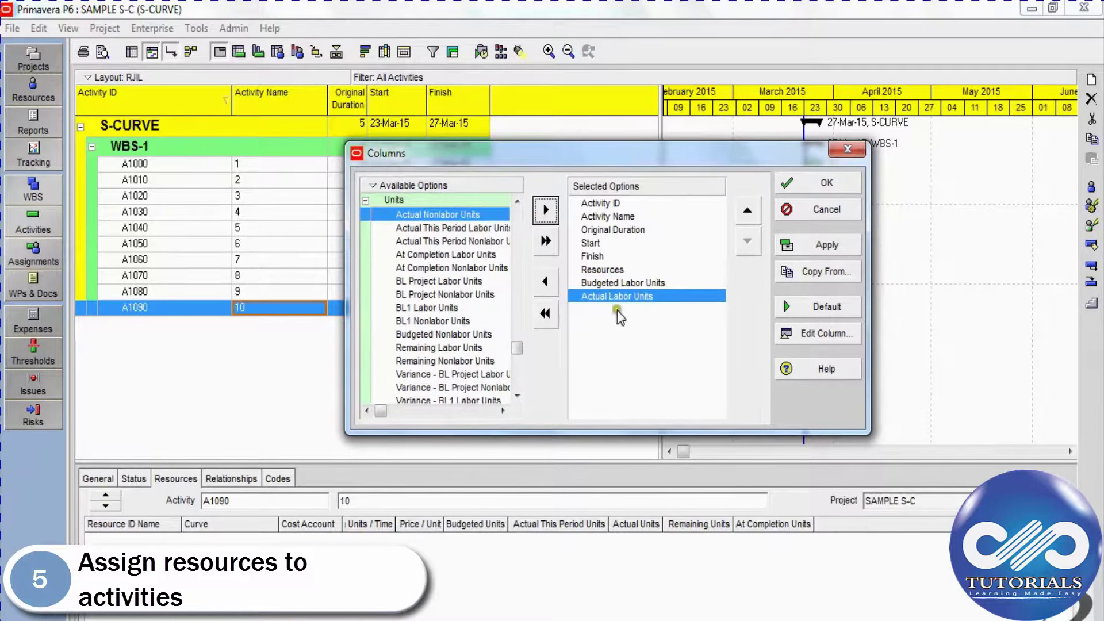
pyautogui.click(807, 247)
pyautogui.click(808, 187)
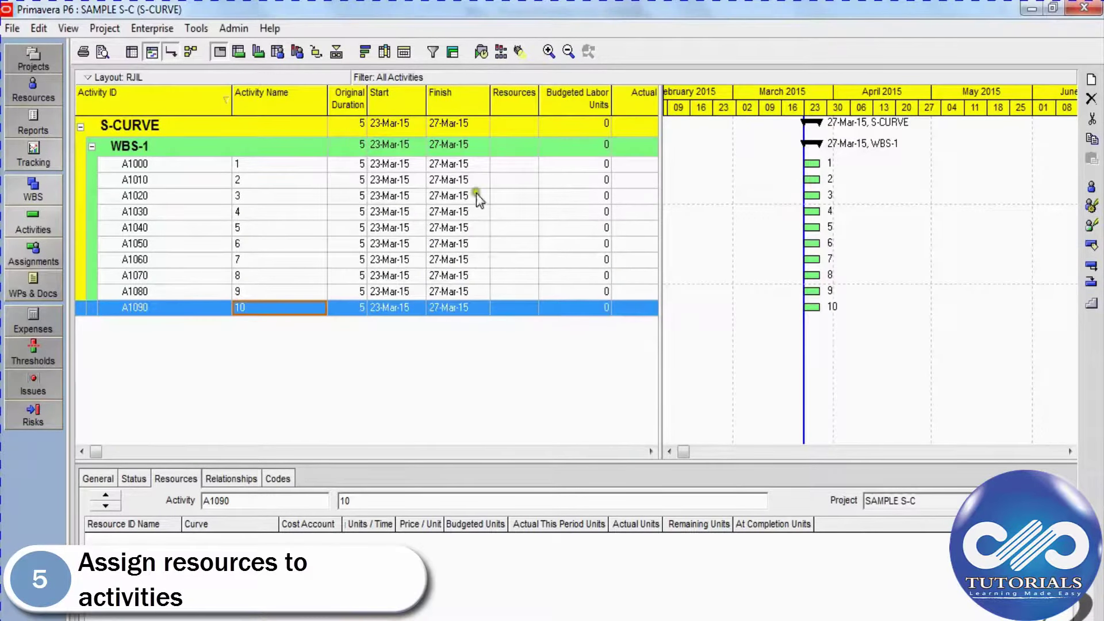
pyautogui.click(510, 166)
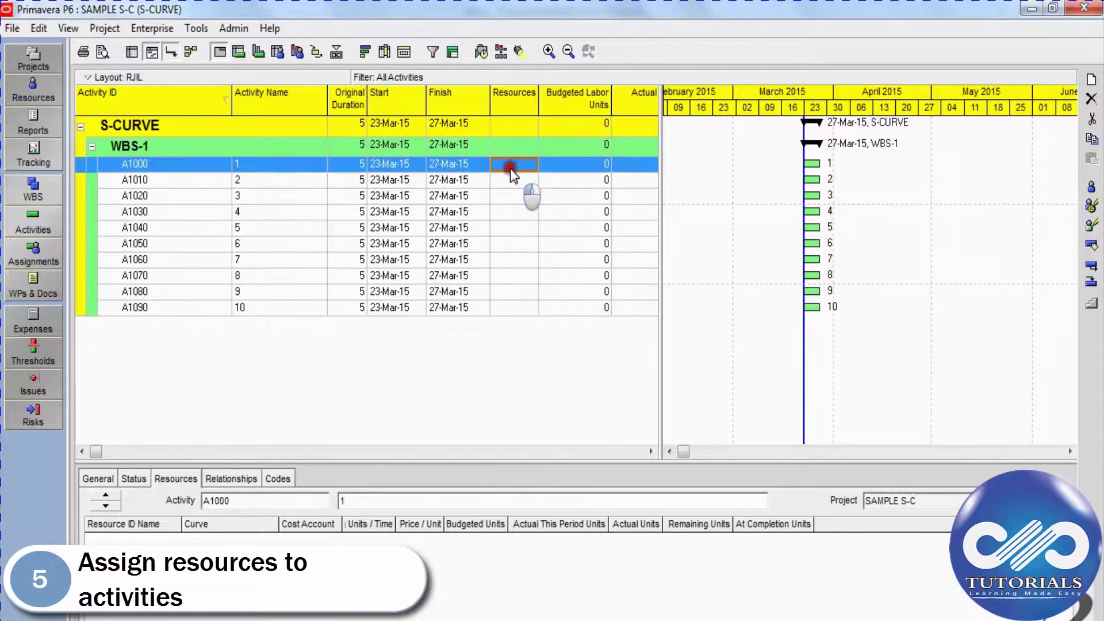
pyautogui.keyDown('shift'); pyautogui.click(502, 307); pyautogui.keyUp('shift')
pyautogui.doubleClick(516, 308)
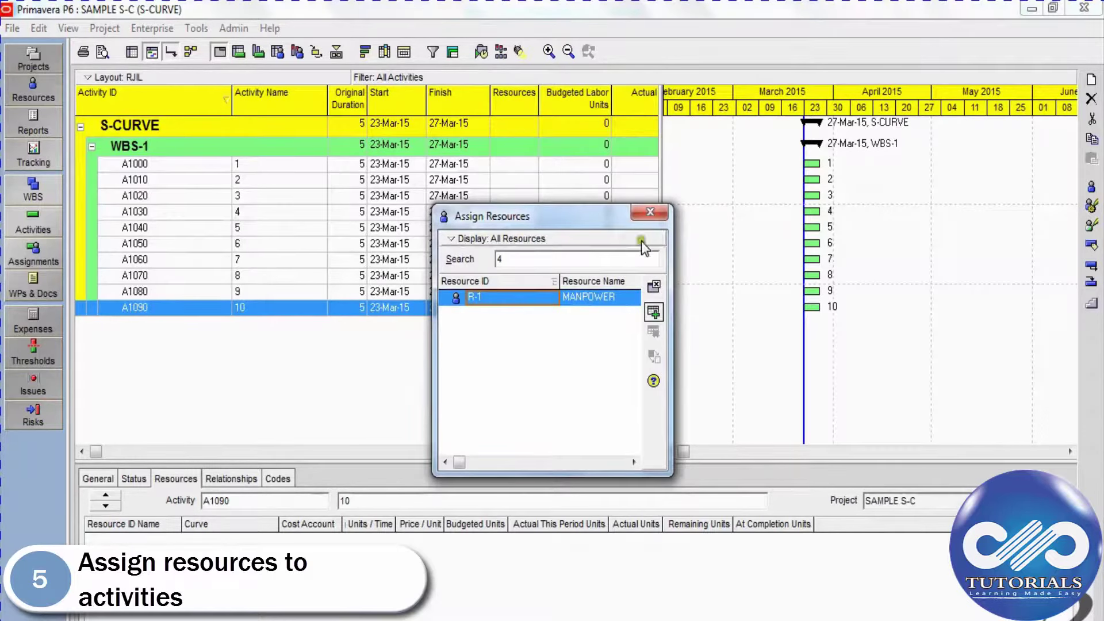
pyautogui.click(650, 212)
# - Assign the MANPOWER resource to all ten activities, A1000 through A1090, at once
pyautogui.click(520, 165)
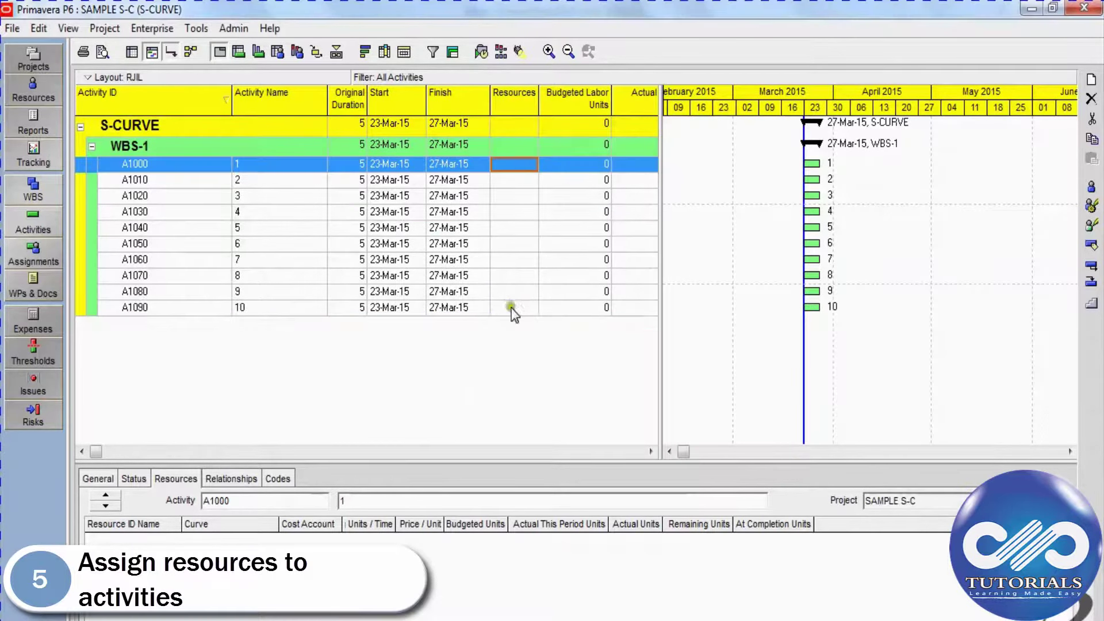
pyautogui.keyDown('shift'); pyautogui.click(514, 308); pyautogui.keyUp('shift')
pyautogui.doubleClick(512, 308)
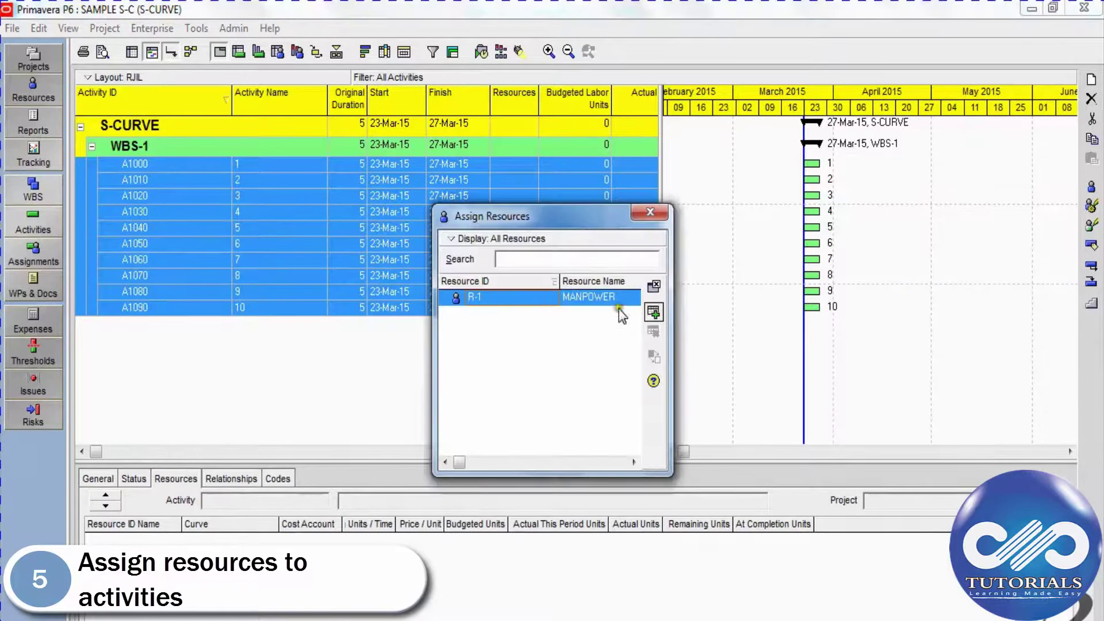
pyautogui.click(652, 313)
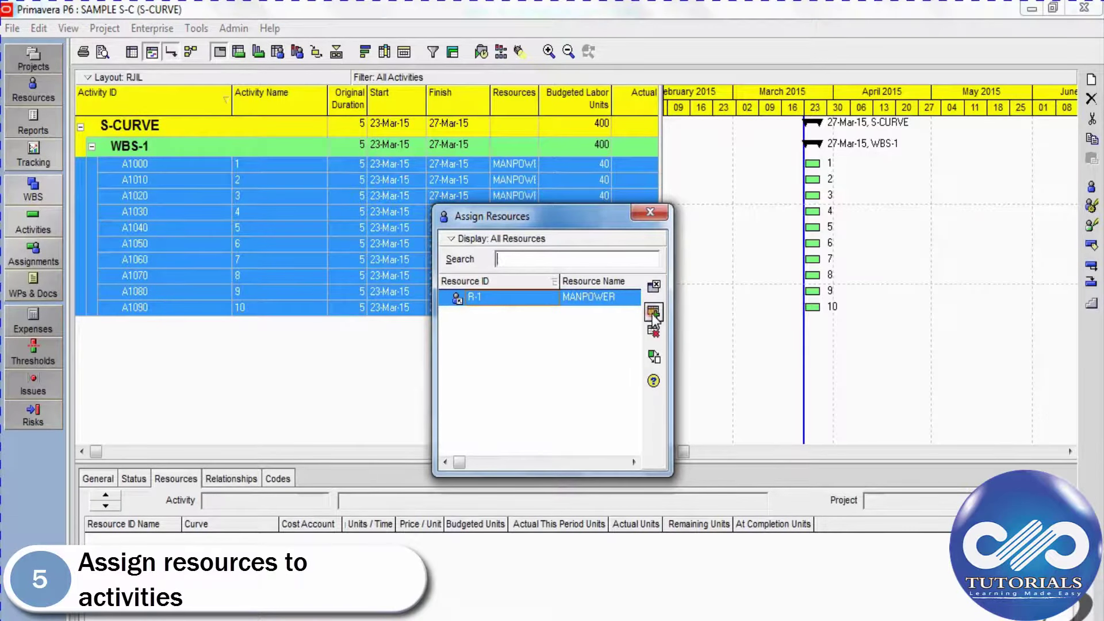
pyautogui.click(650, 214)
# - Check the resource assignments of activities A1000, A1010 and A1020
pyautogui.click(293, 164)
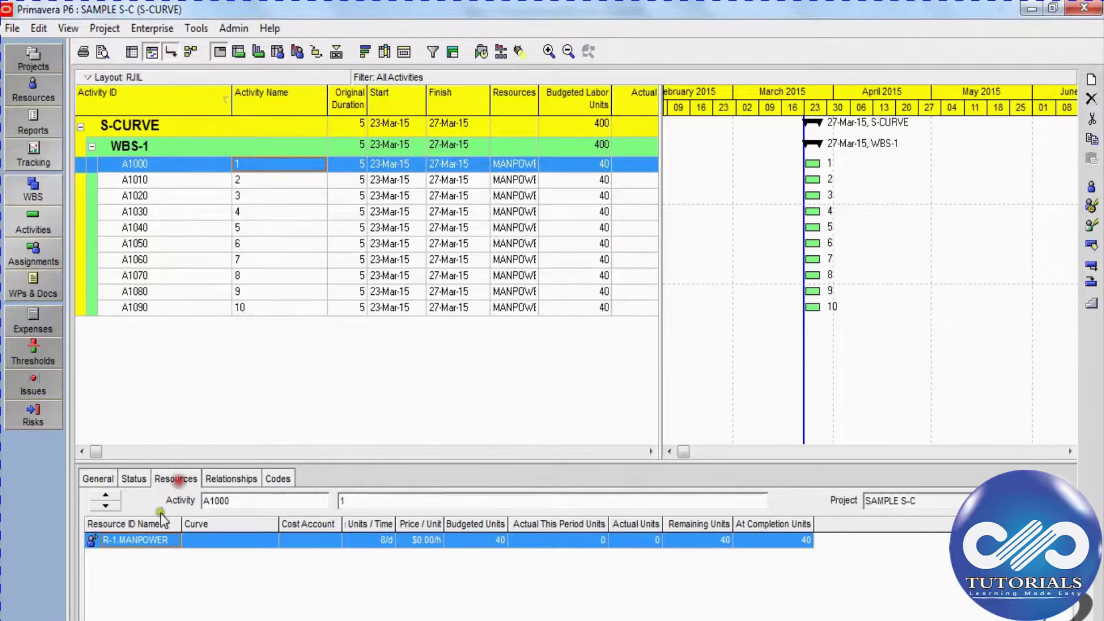
pyautogui.click(209, 179)
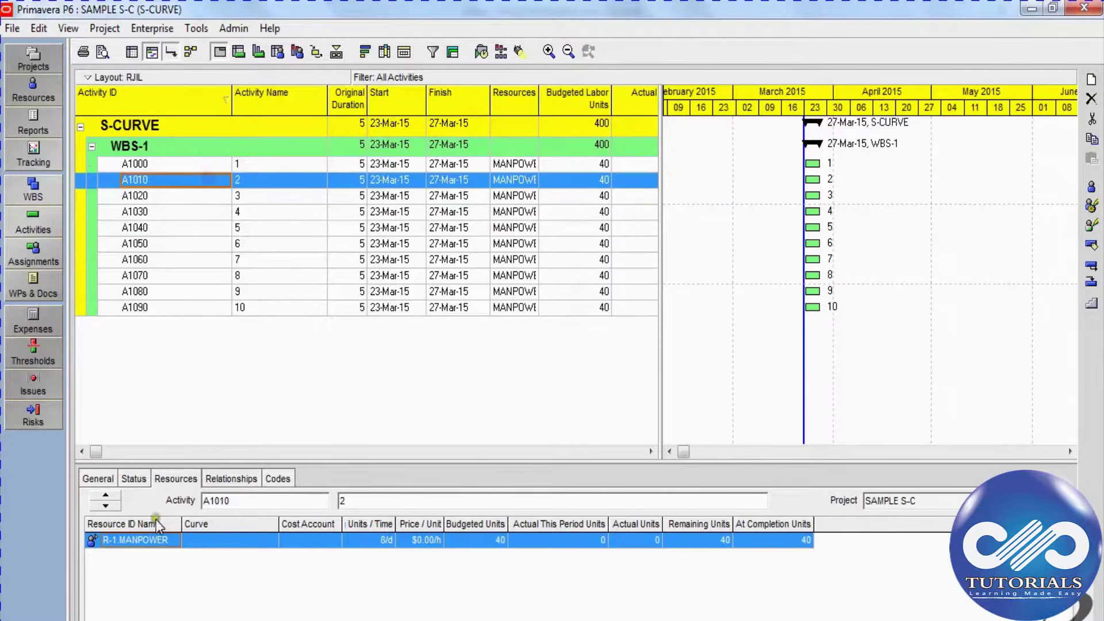
pyautogui.click(204, 197)
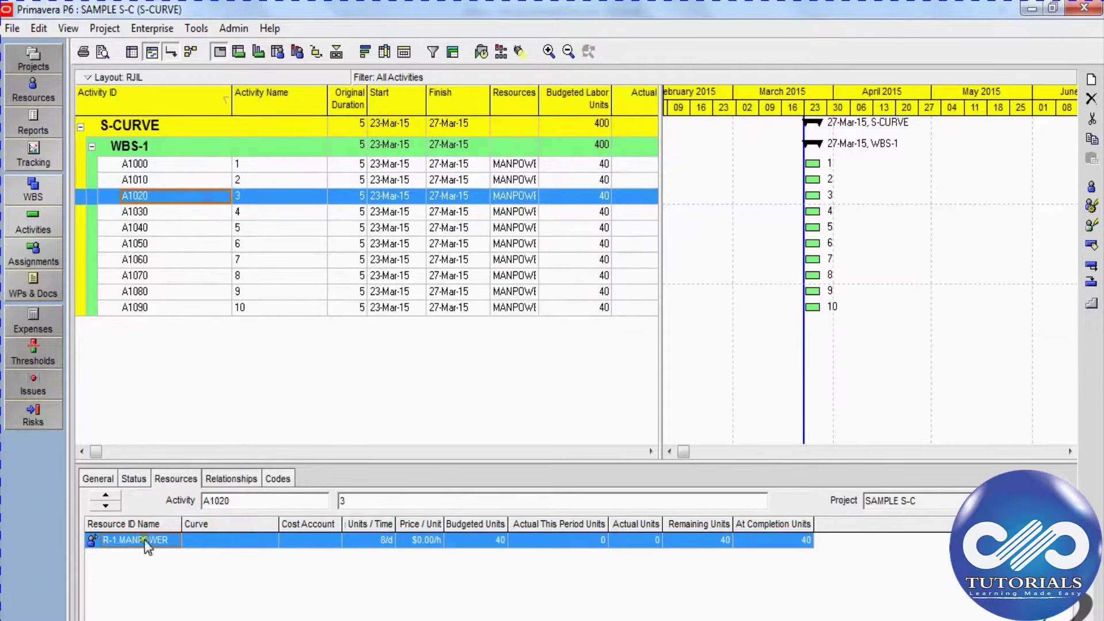
# - Check the resource assignments of activities A1030 and A1090
pyautogui.click(197, 212)
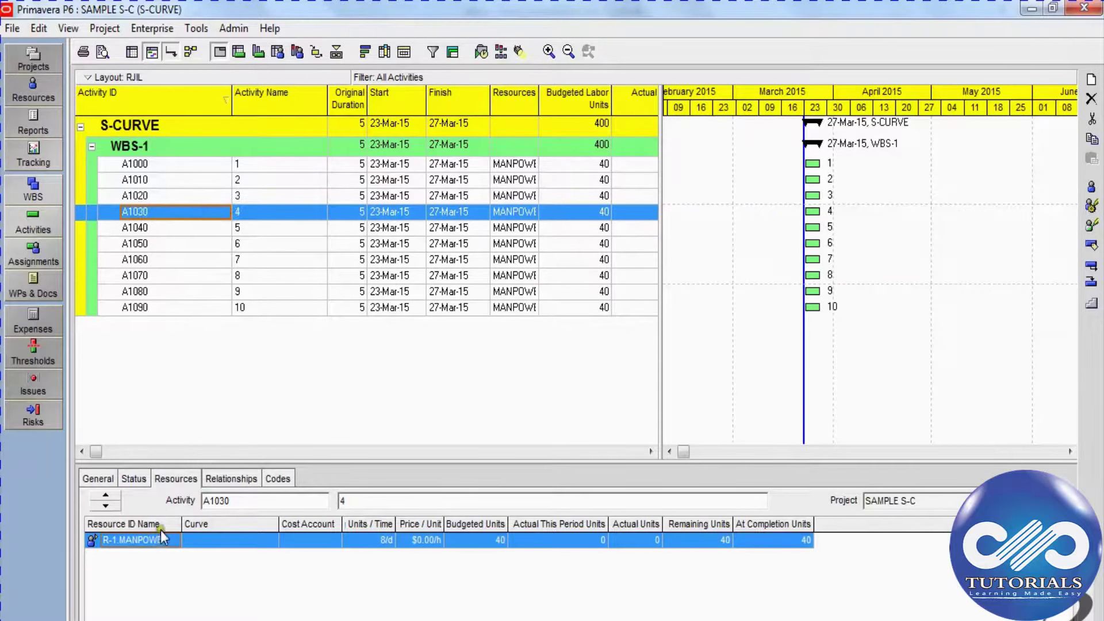
pyautogui.click(208, 308)
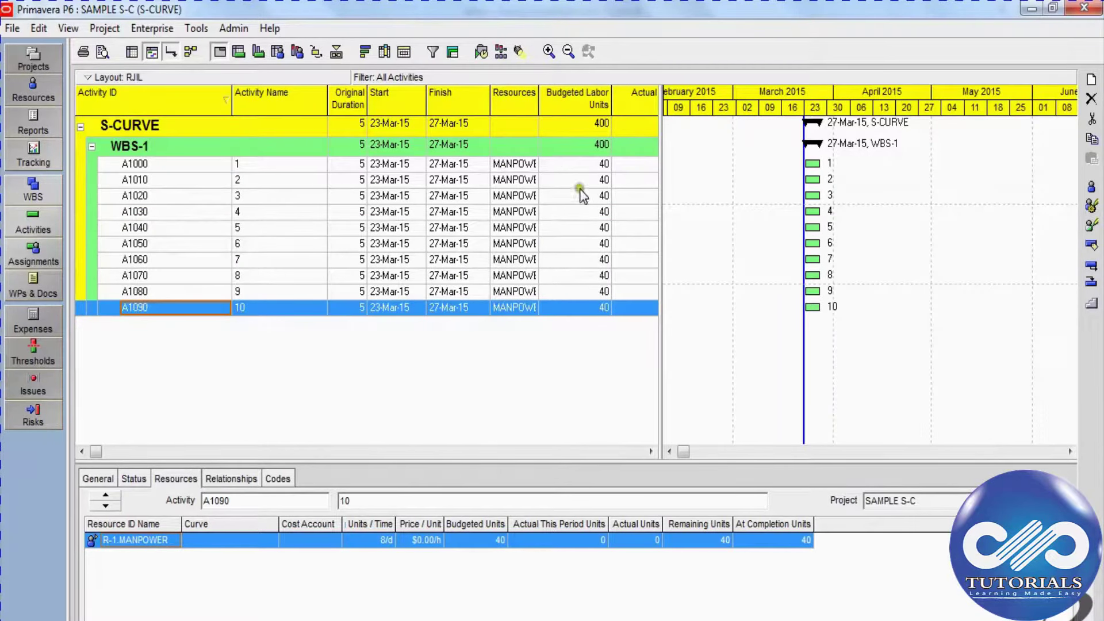
# - Set the budgeted labor units to 30 for activity A1000, 50 for A1020 and 60 for A1030
pyautogui.click(600, 166)
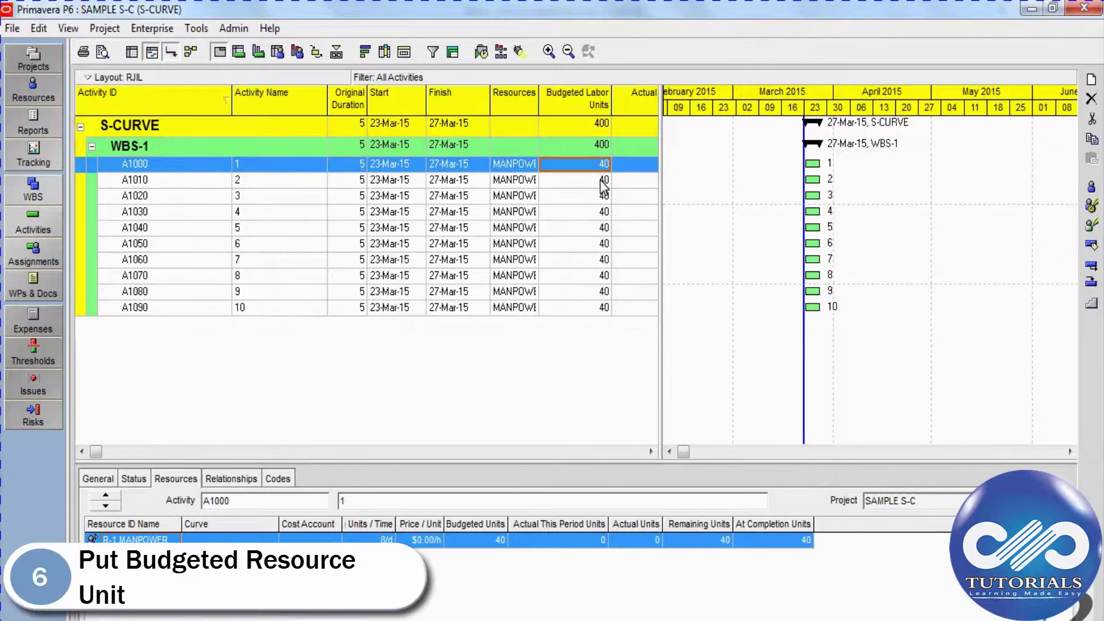
pyautogui.write('30')
pyautogui.press('Return')
pyautogui.click(600, 180)
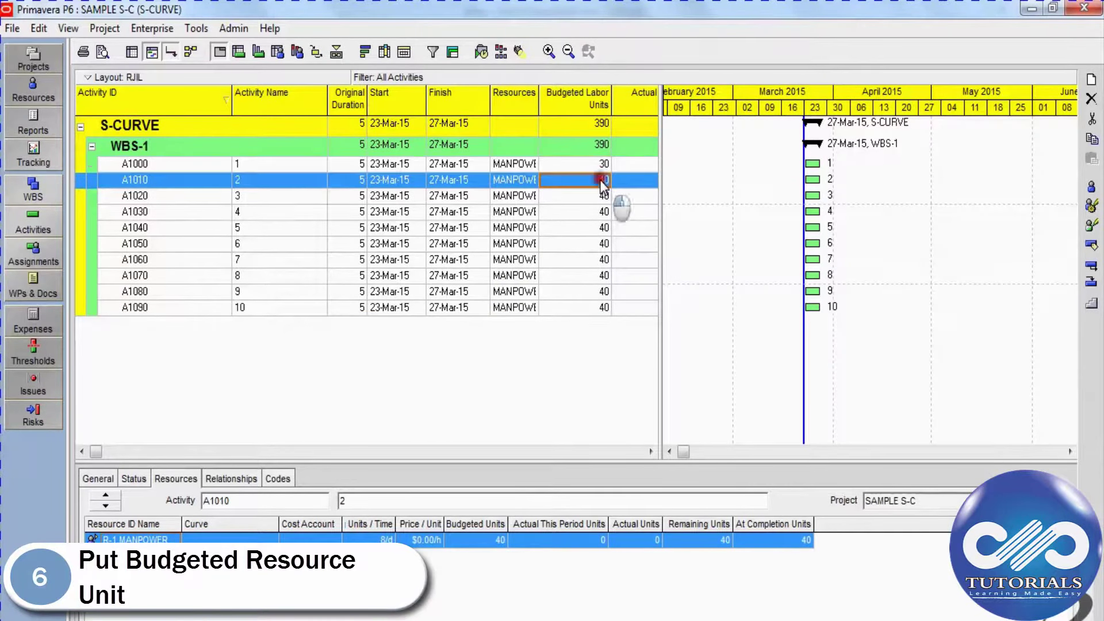
pyautogui.click(603, 197)
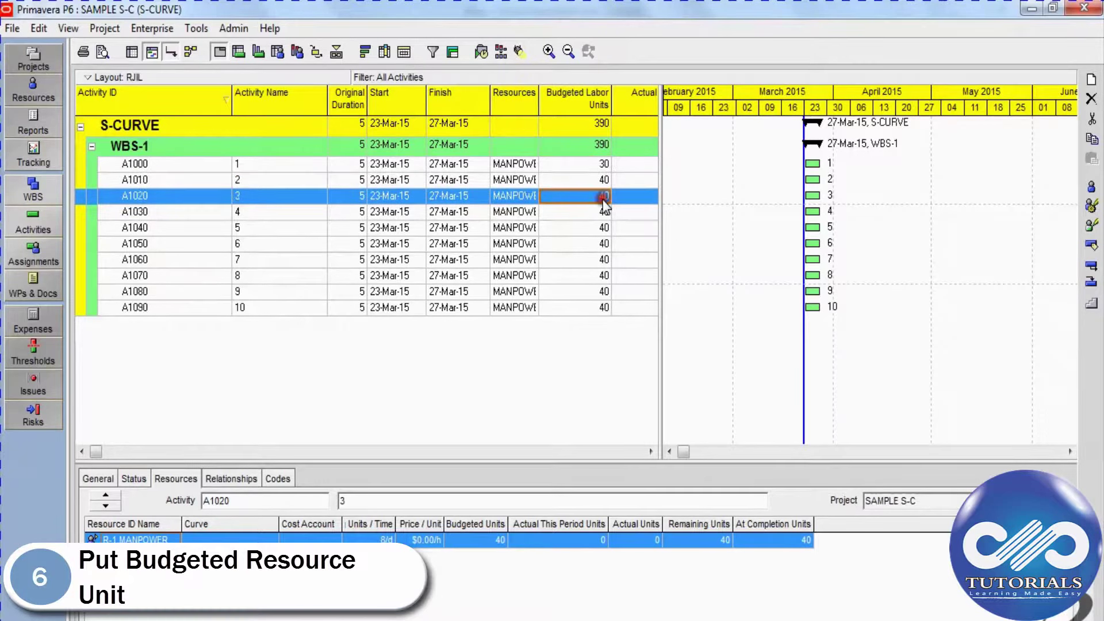
pyautogui.write('50')
pyautogui.press('Return')
pyautogui.click(603, 220)
pyautogui.write('60')
pyautogui.press('Return')
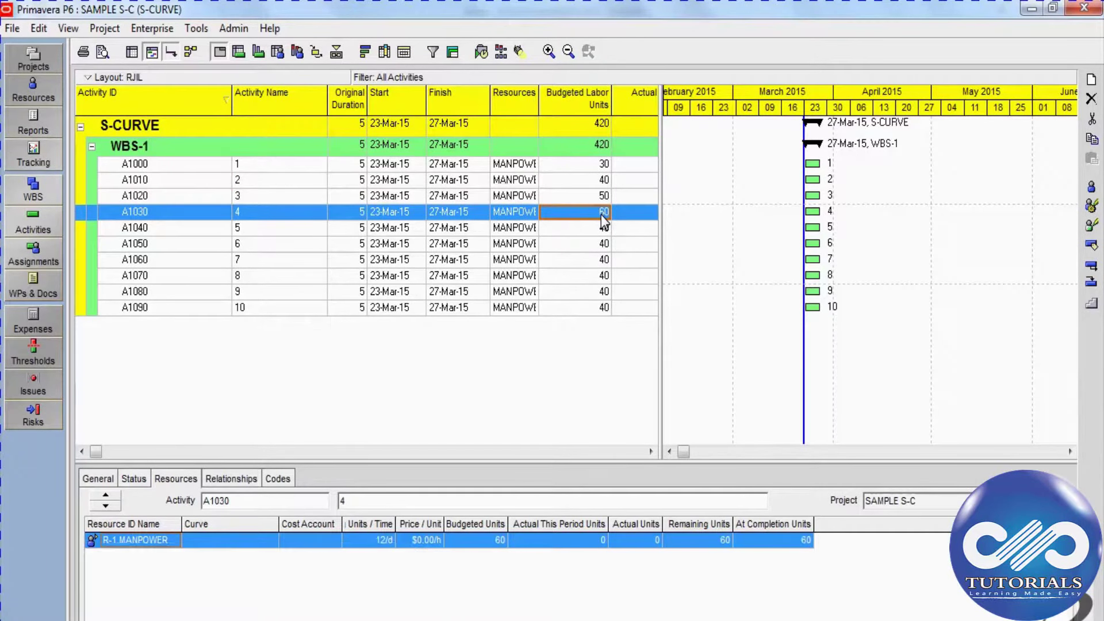
# - Set the budgeted labor units to 20 for activity A1040, 10 for A1050 and 30 for A1060
pyautogui.click(601, 230)
pyautogui.write('20')
pyautogui.press('Return')
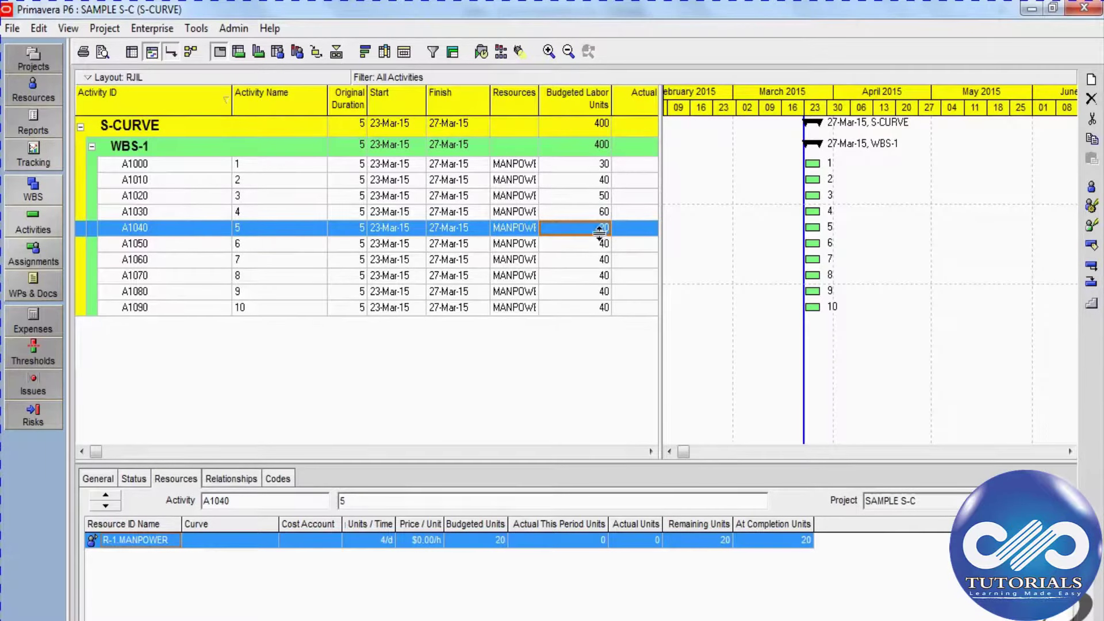
pyautogui.click(601, 243)
pyautogui.write('10')
pyautogui.press('Return')
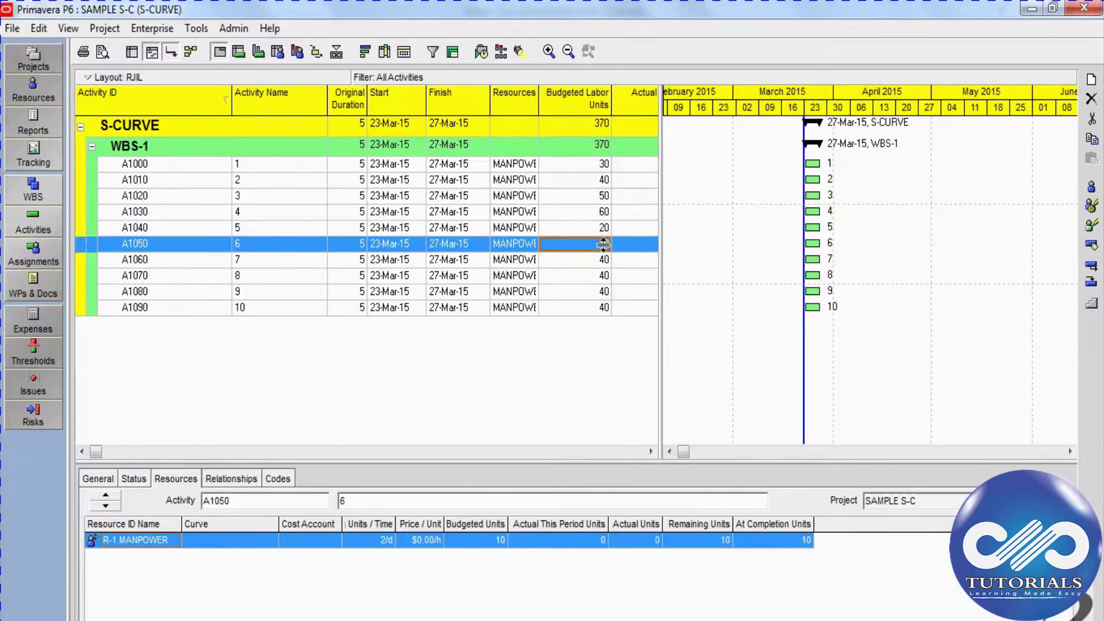
pyautogui.click(600, 262)
pyautogui.write('30')
pyautogui.press('Return')
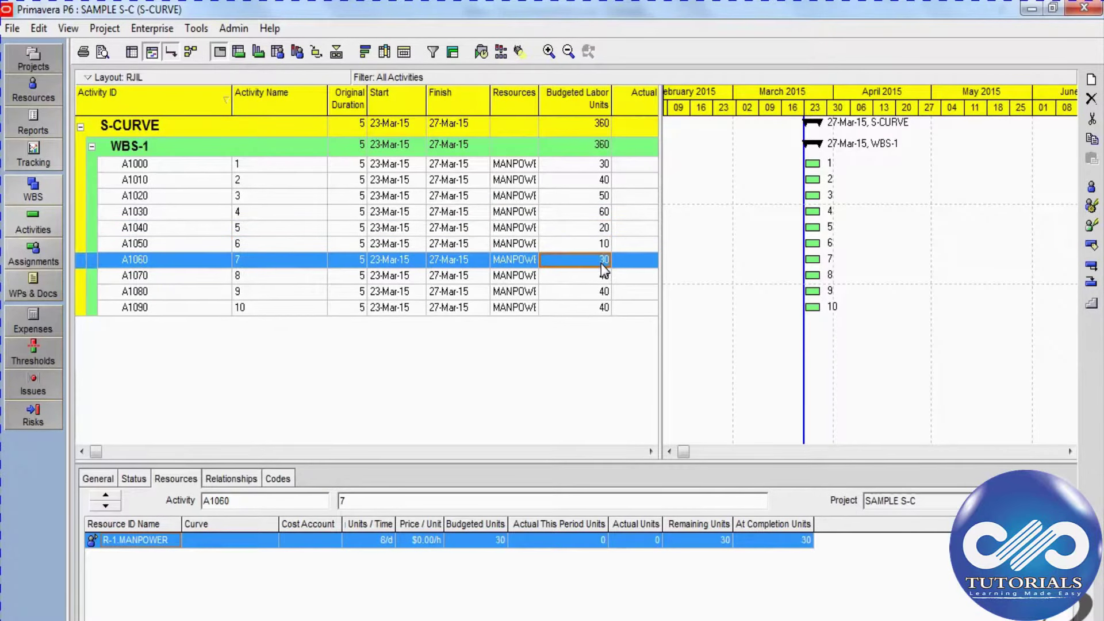
# - Set the budgeted labor units to 25 for activity A1070, 50 for A1080 and 10 for A1090
pyautogui.click(599, 275)
pyautogui.write('24')
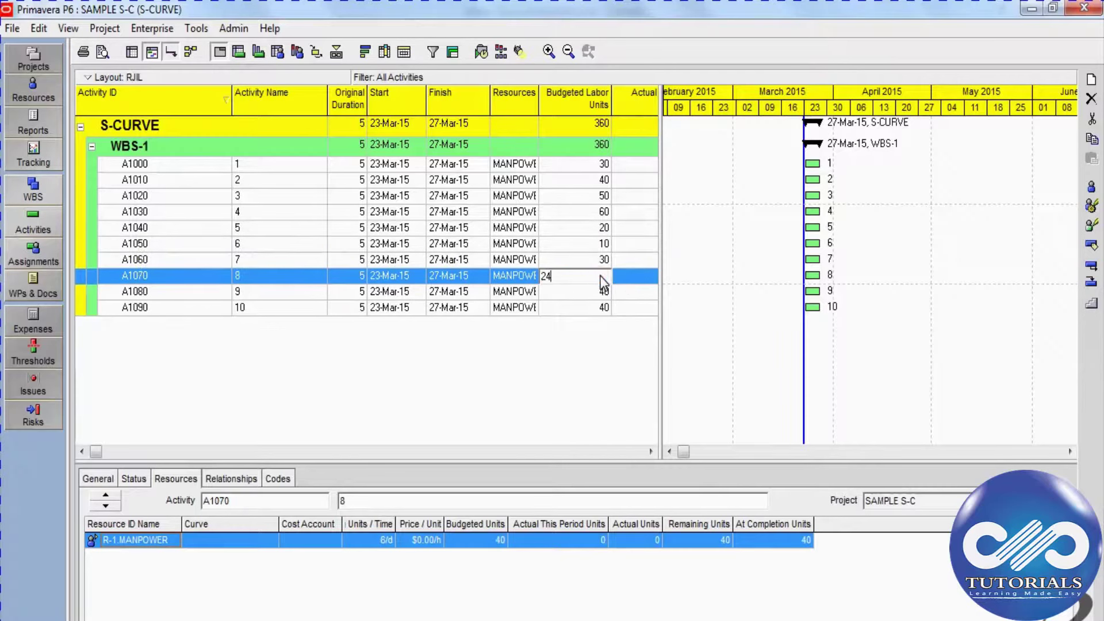
pyautogui.press('Return')
pyautogui.click(601, 291)
pyautogui.write('50')
pyautogui.press('Return')
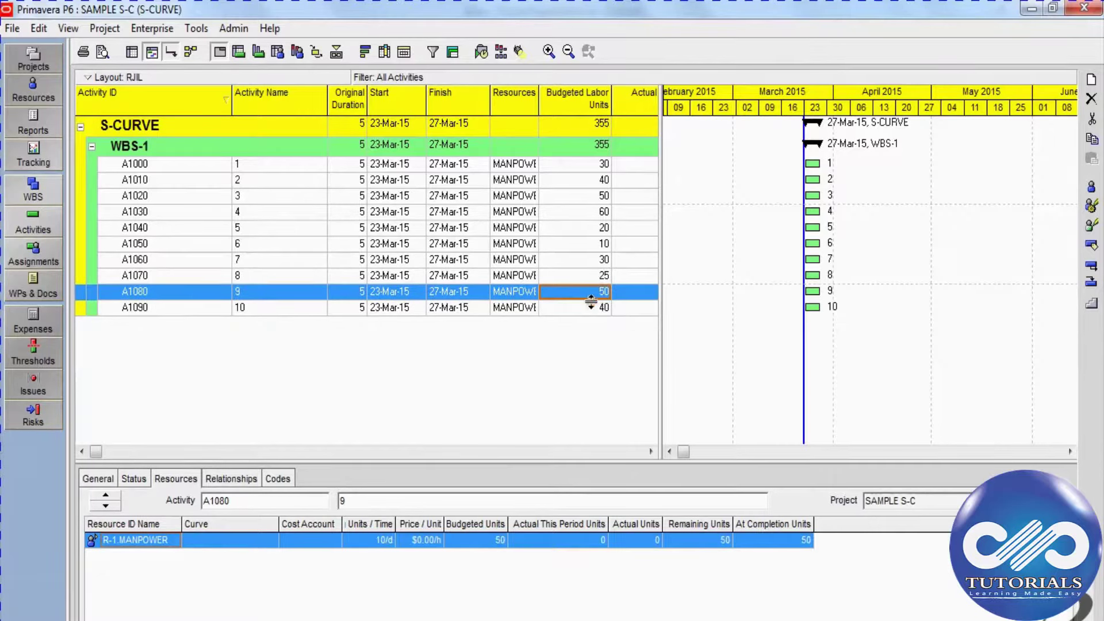
pyautogui.click(598, 310)
pyautogui.write('10')
pyautogui.press('Return')
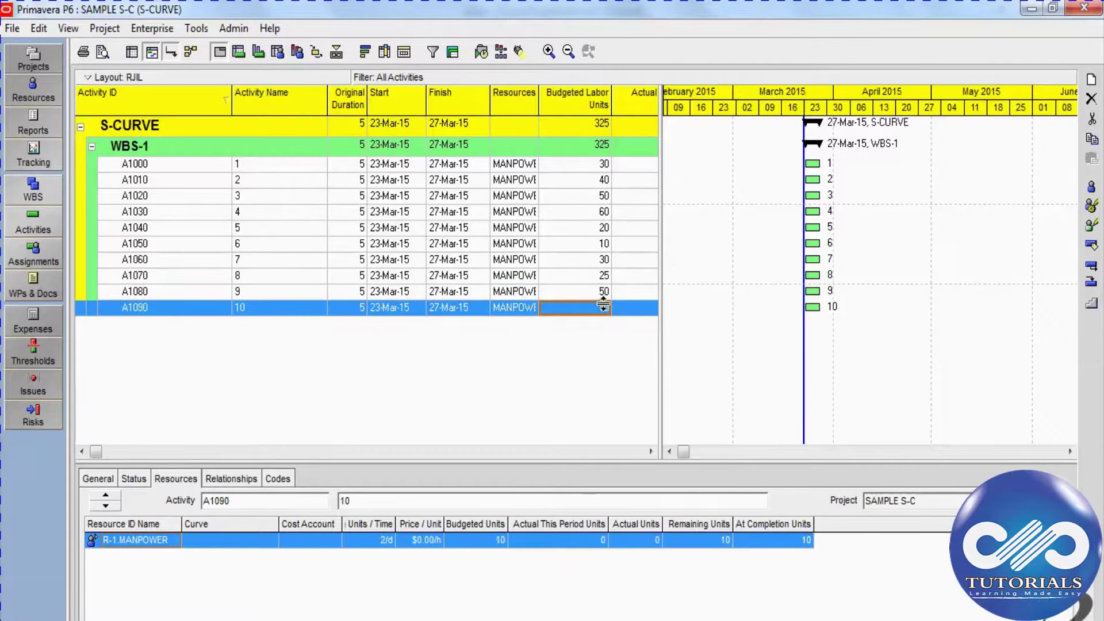
pyautogui.moveTo(659, 247)
pyautogui.mouseDown()
pyautogui.moveTo(688, 259)
pyautogui.moveTo(670, 245)
pyautogui.mouseUp()
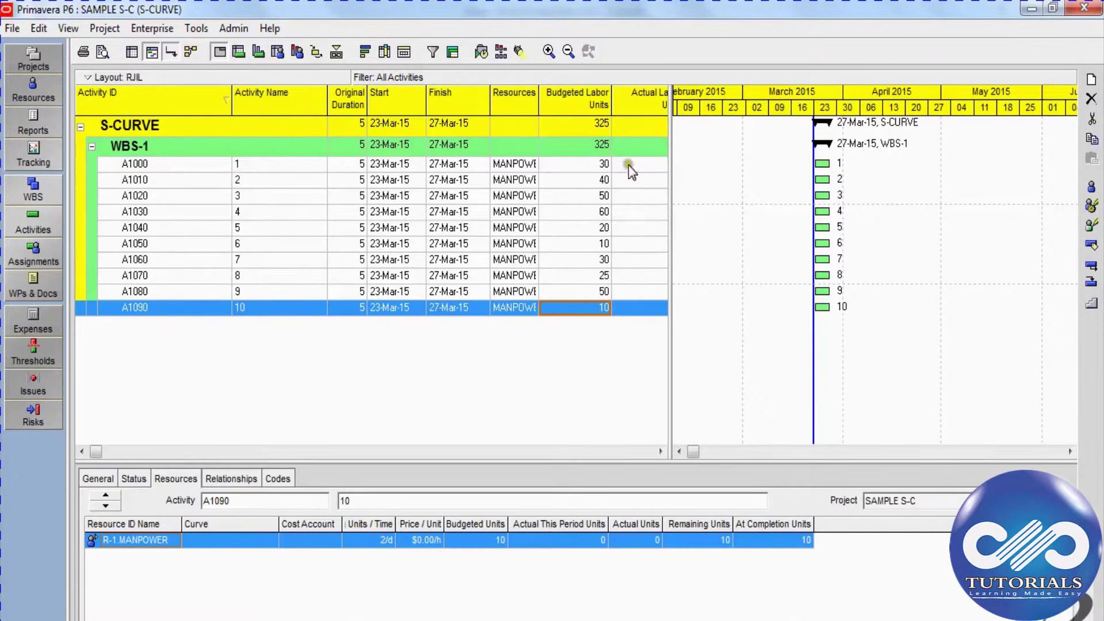
pyautogui.click(482, 53)
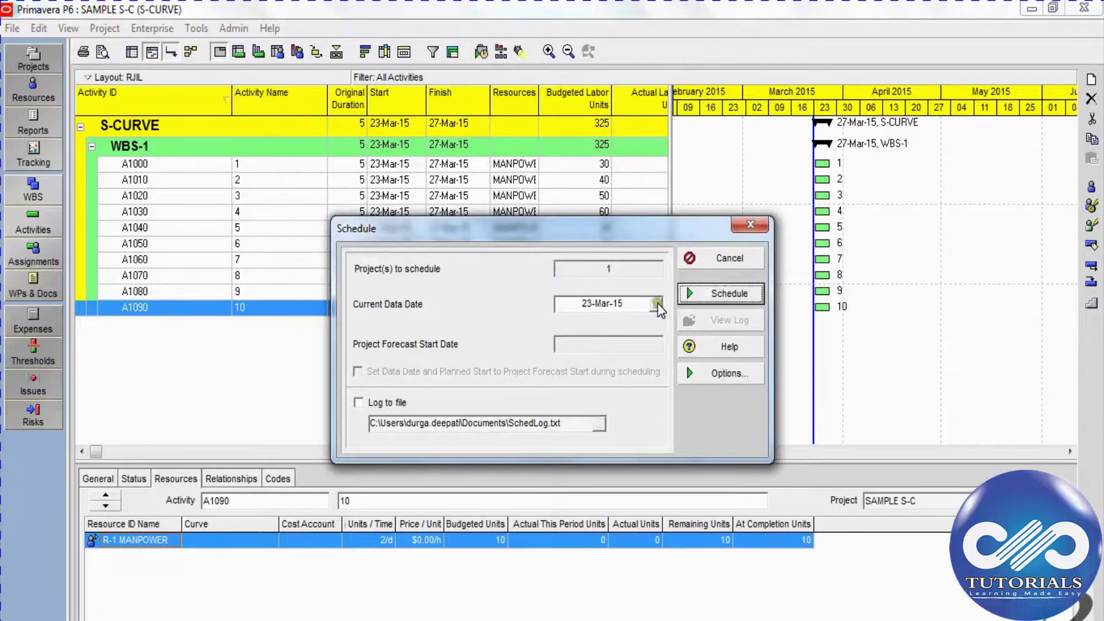
pyautogui.click(757, 225)
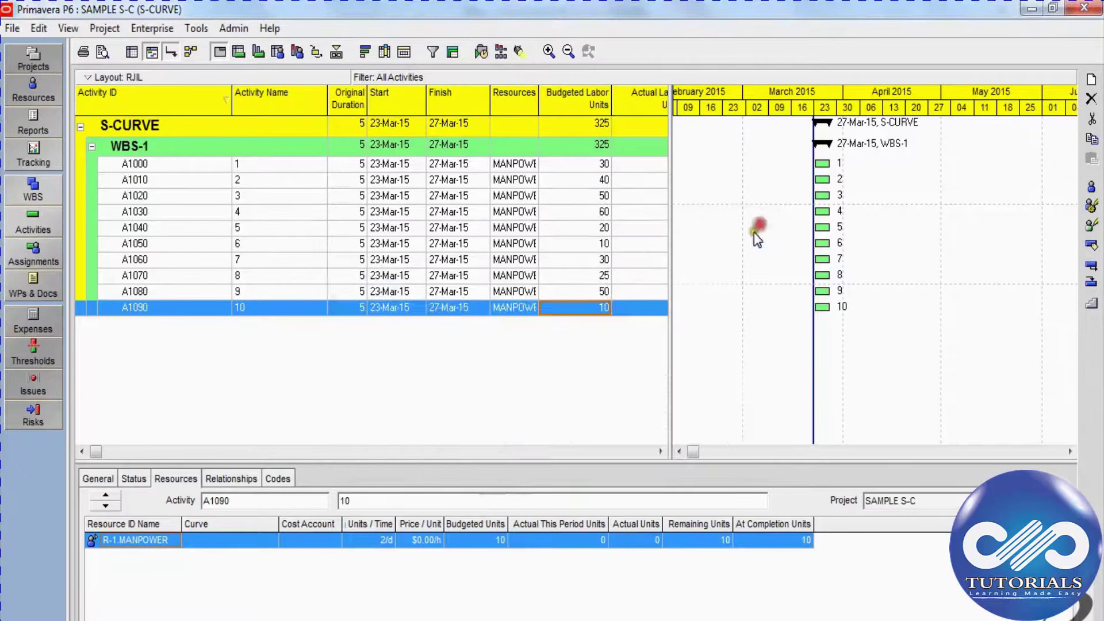
# - Mark activity A1000 as started in its status details and set its remaining duration to 3
pyautogui.click(296, 167)
pyautogui.click(132, 479)
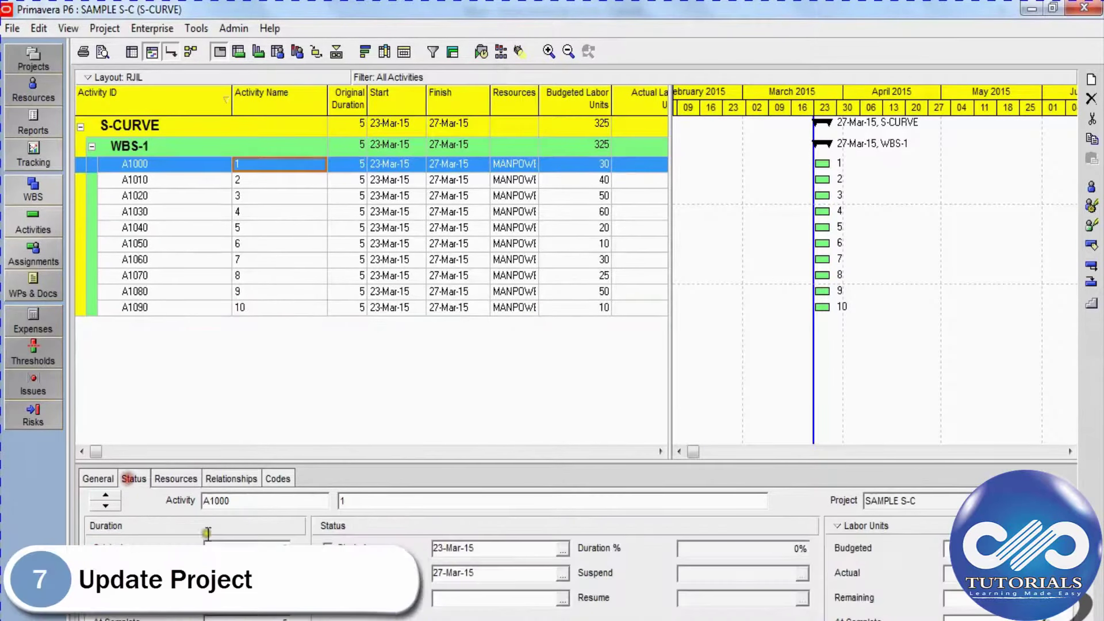
pyautogui.moveTo(285, 595); pyautogui.dragTo(196, 601)
pyautogui.write('3')
# - Mark activity A1010 as started in its status details and set its remaining duration to 3
pyautogui.click(306, 181)
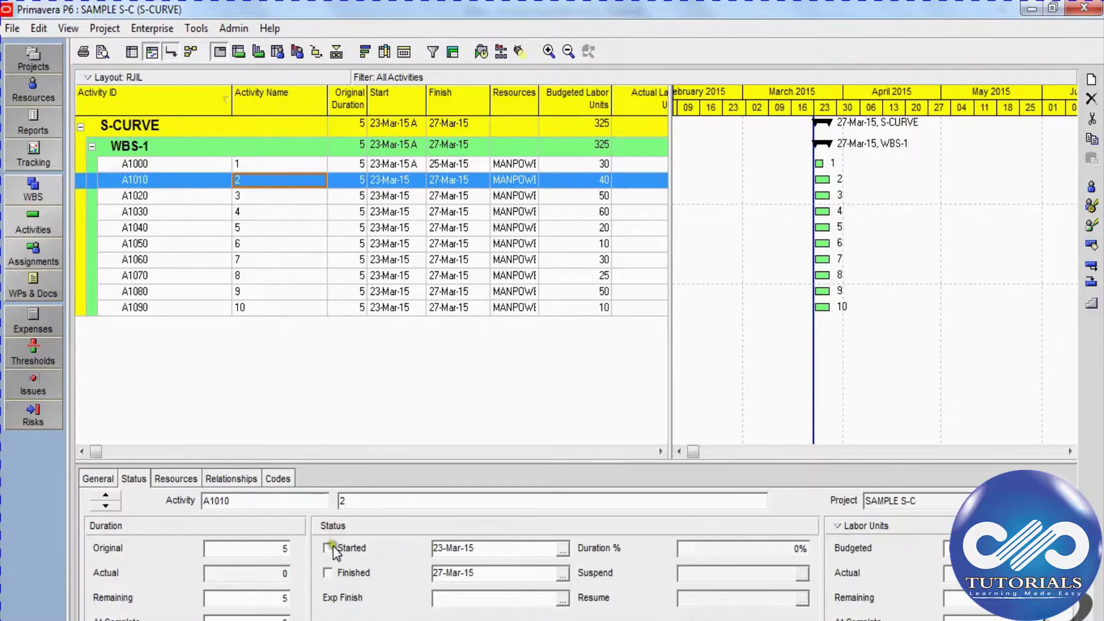
pyautogui.moveTo(291, 596); pyautogui.dragTo(190, 601)
pyautogui.write('3')
pyautogui.click(322, 417)
# - Link all ten activities, A1000 through A1090, in sequence
pyautogui.click(283, 167)
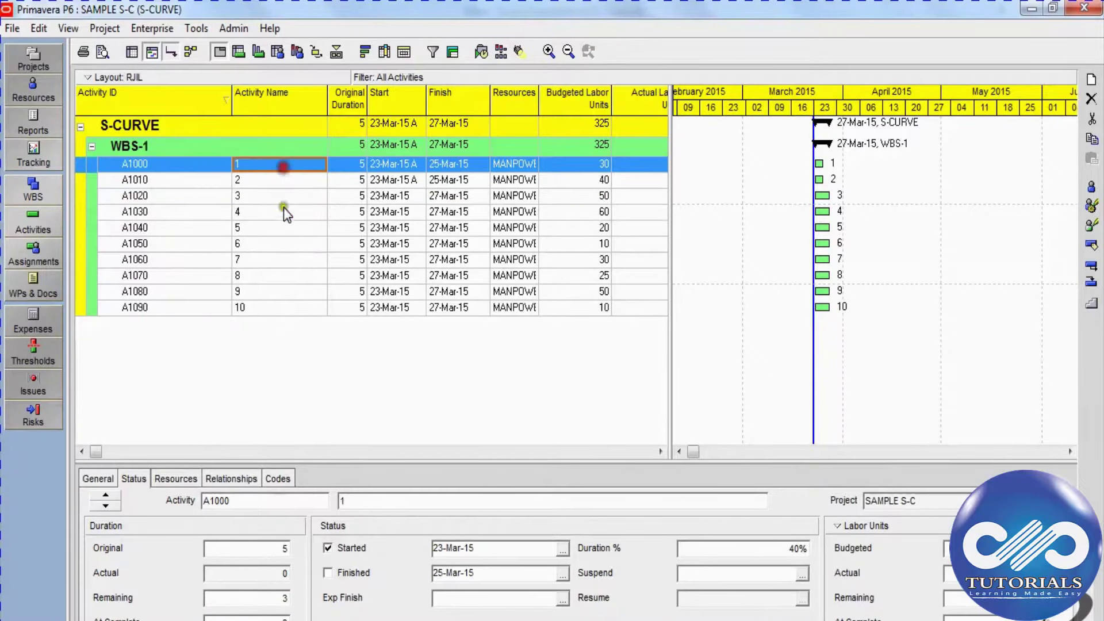
pyautogui.moveTo(284, 214); pyautogui.dragTo(284, 308)
pyautogui.rightClick(285, 308)
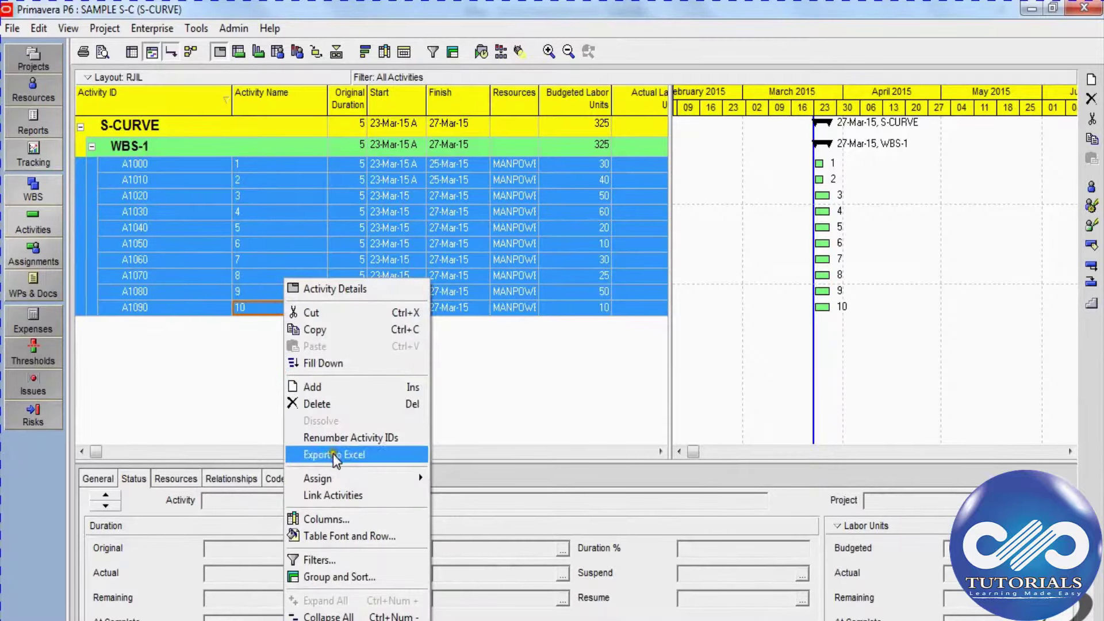
pyautogui.click(333, 495)
pyautogui.click(307, 246)
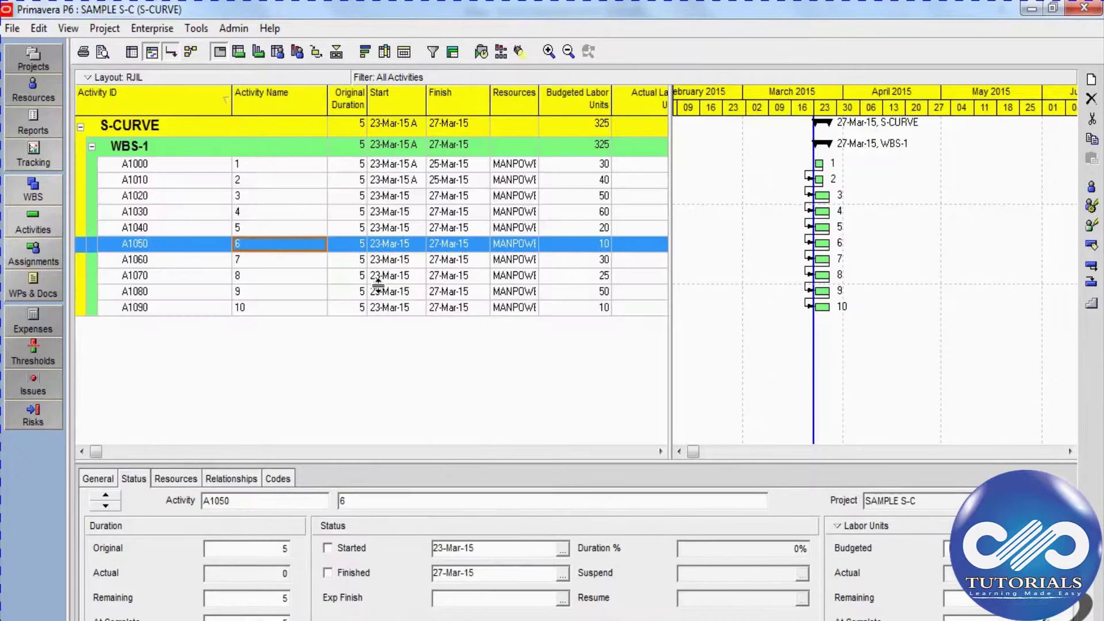
# - Set the remaining duration of activity A1010 to 1
pyautogui.click(381, 179)
pyautogui.click(264, 599)
pyautogui.press('BackSpace')
pyautogui.write('1')
pyautogui.click(392, 318)
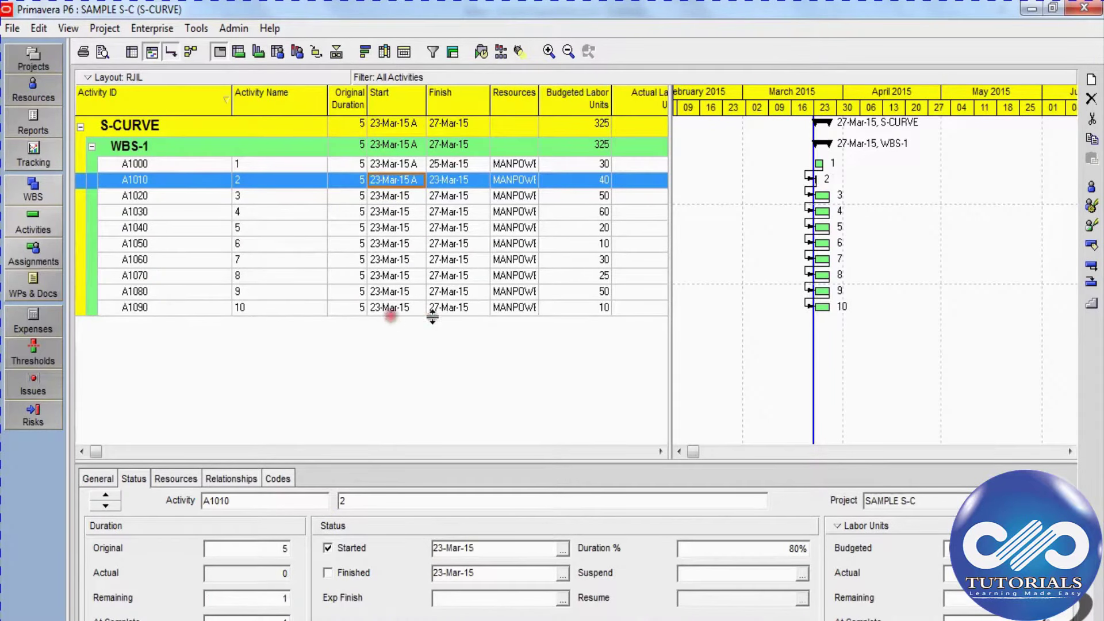
# - Advance the current data date and schedule the project
pyautogui.click(481, 51)
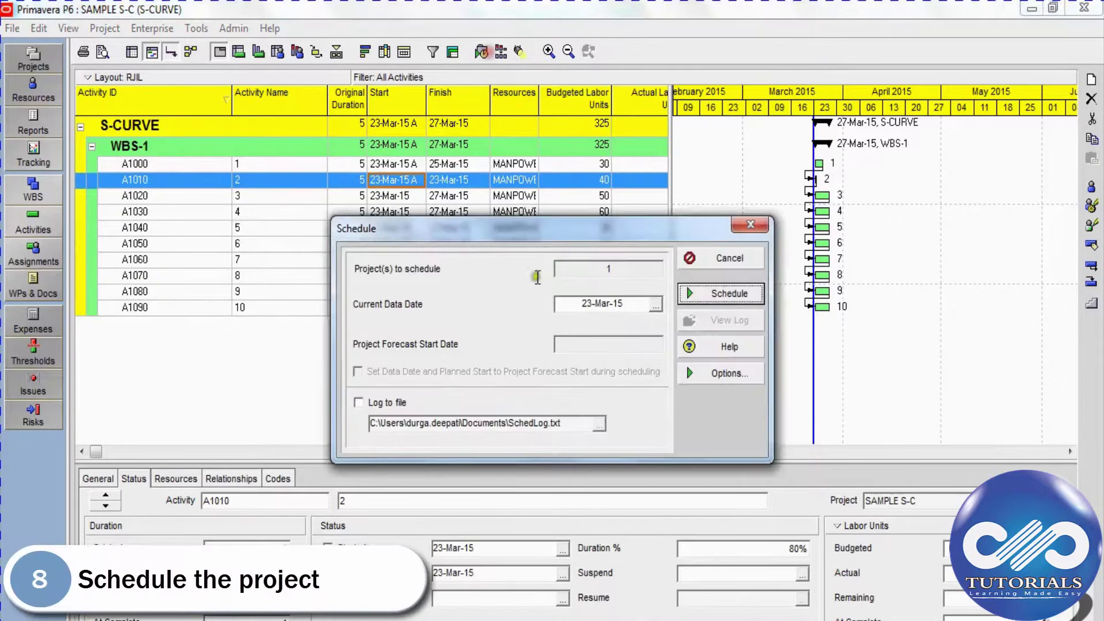
pyautogui.click(650, 304)
pyautogui.click(606, 507)
pyautogui.click(639, 594)
pyautogui.click(712, 294)
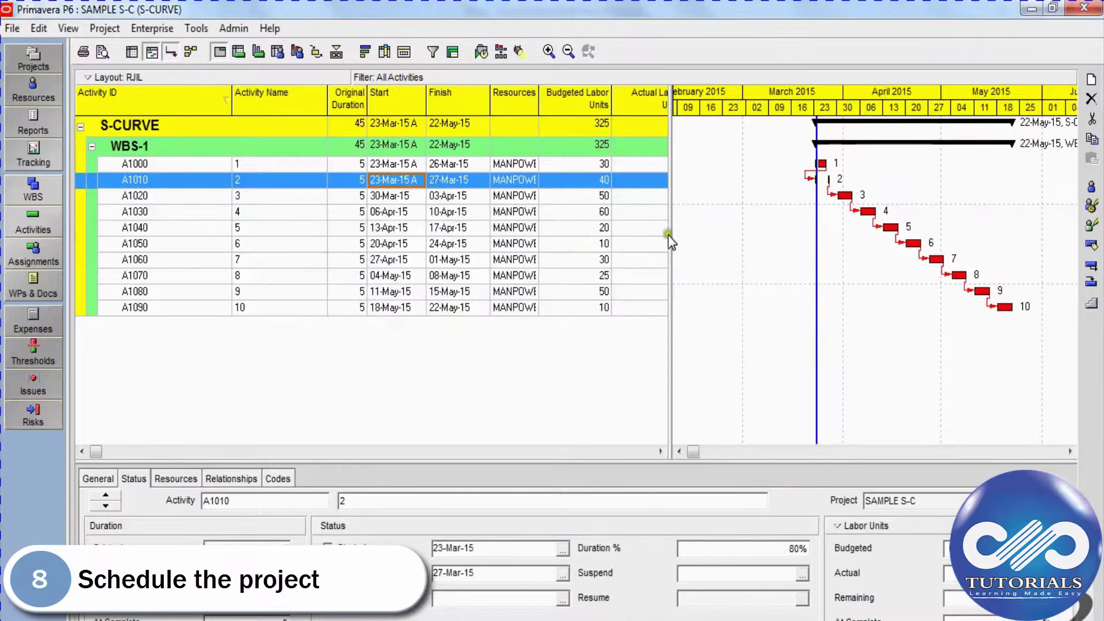
# - Widen the activity table to reveal the whole Actual Labor Units column and examine activity A1010's actual units
pyautogui.click(667, 234)
pyautogui.moveTo(671, 217); pyautogui.dragTo(743, 217)
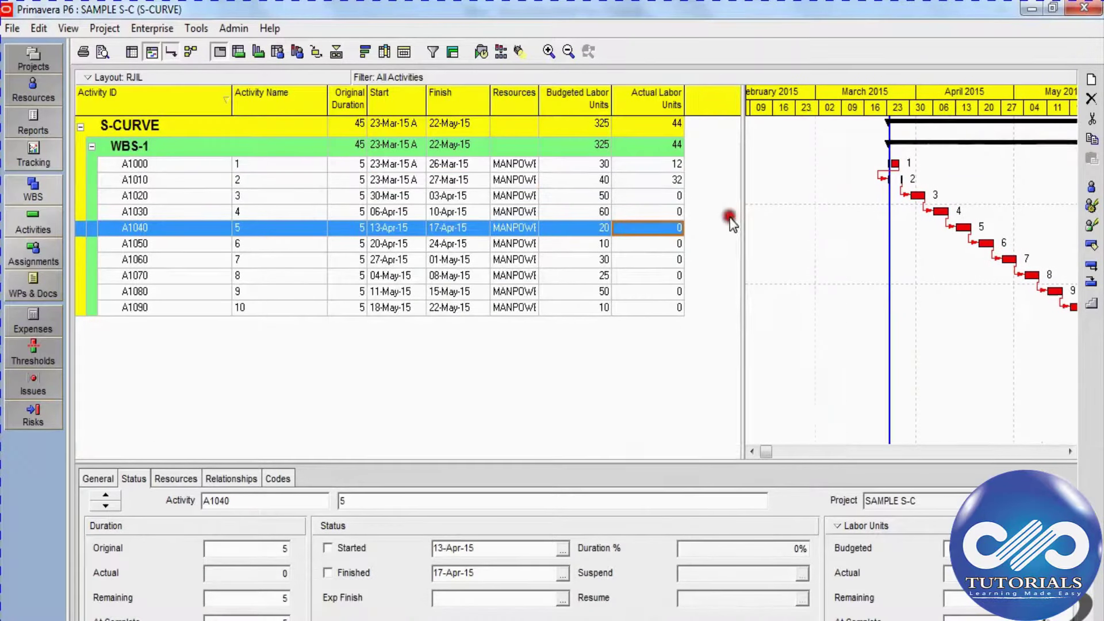
pyautogui.click(670, 180)
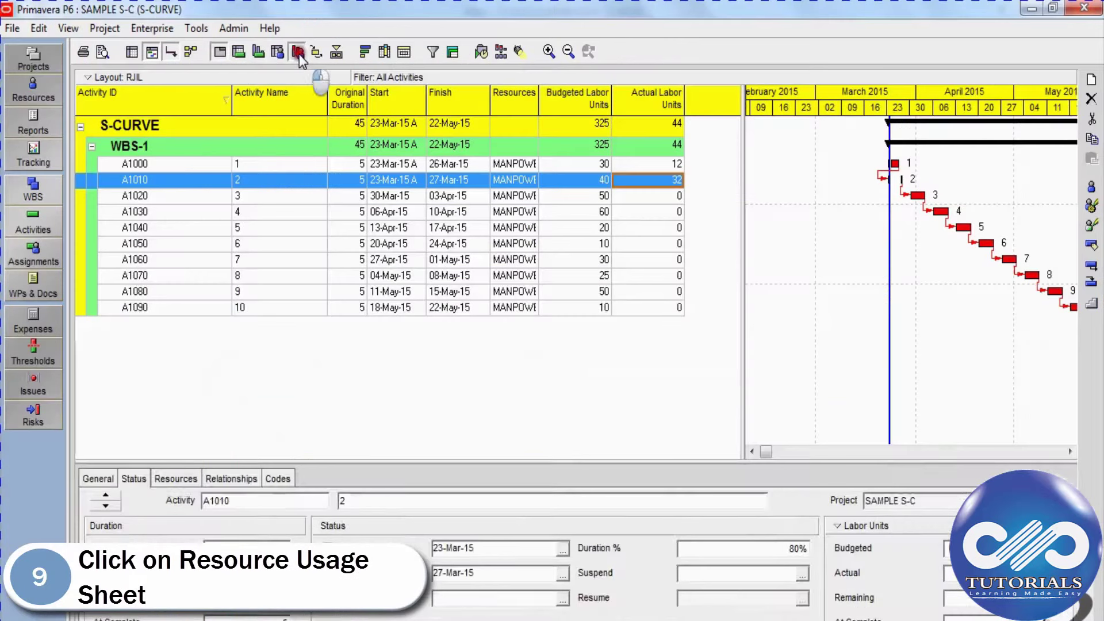
# - Display the Resource Usage Profile for MANPOWER below the activities and enlarge its pane for the S-curve
pyautogui.click(704, 123)
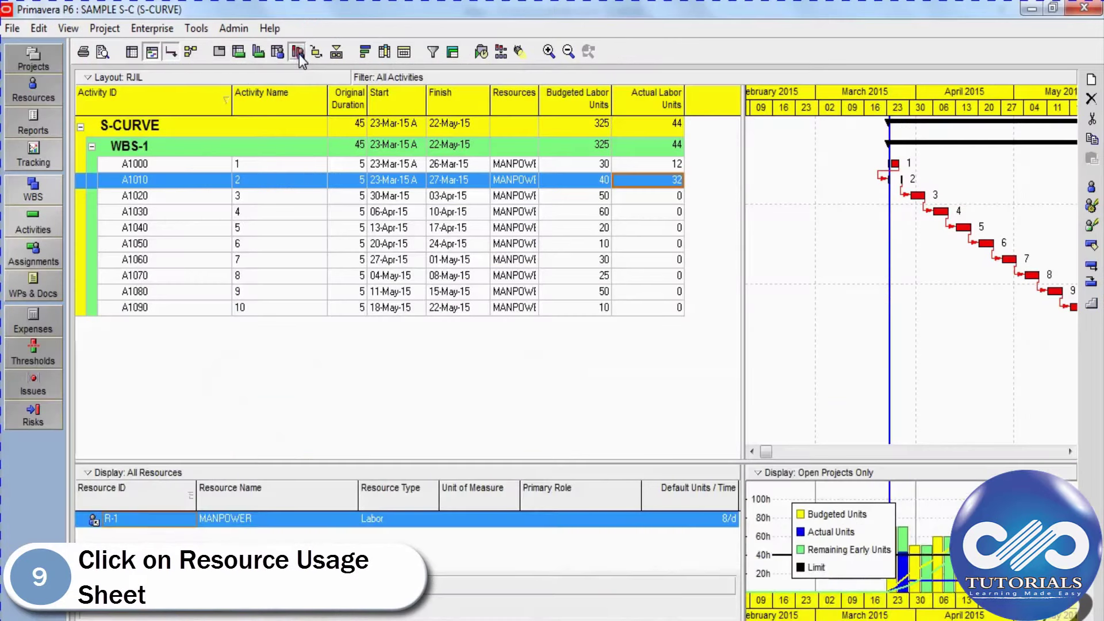
pyautogui.moveTo(741, 308); pyautogui.dragTo(692, 311)
pyautogui.moveTo(650, 459); pyautogui.dragTo(670, 322)
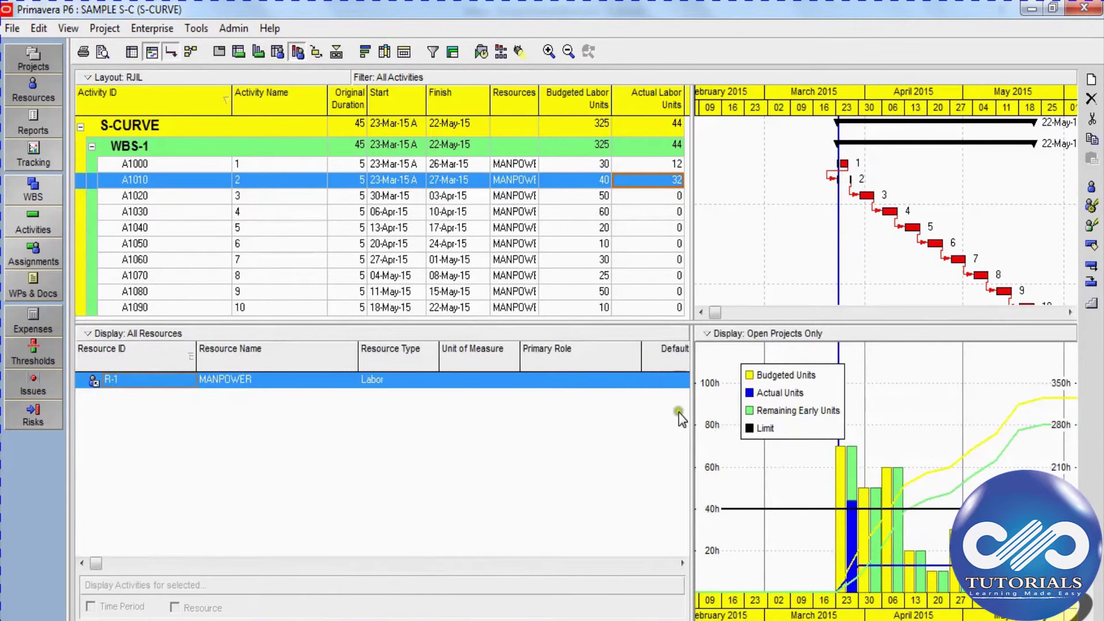
pyautogui.moveTo(691, 408); pyautogui.dragTo(542, 408)
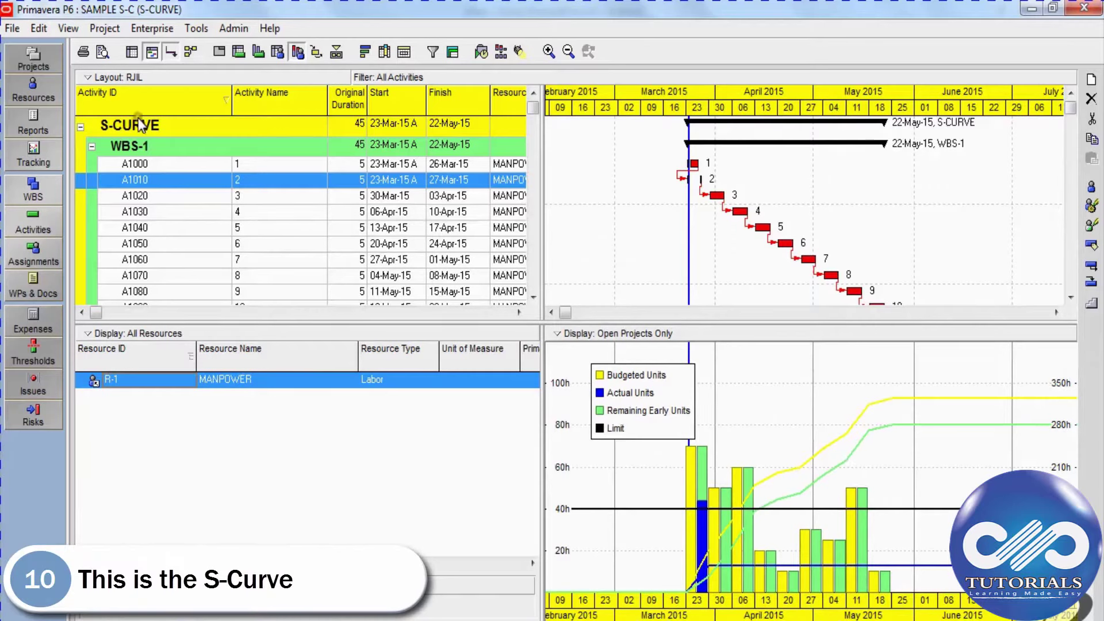
# - Open the print preview and exclude the Activity Table and Gantt Chart in the page setup, keeping only the Profile
pyautogui.click(12, 28)
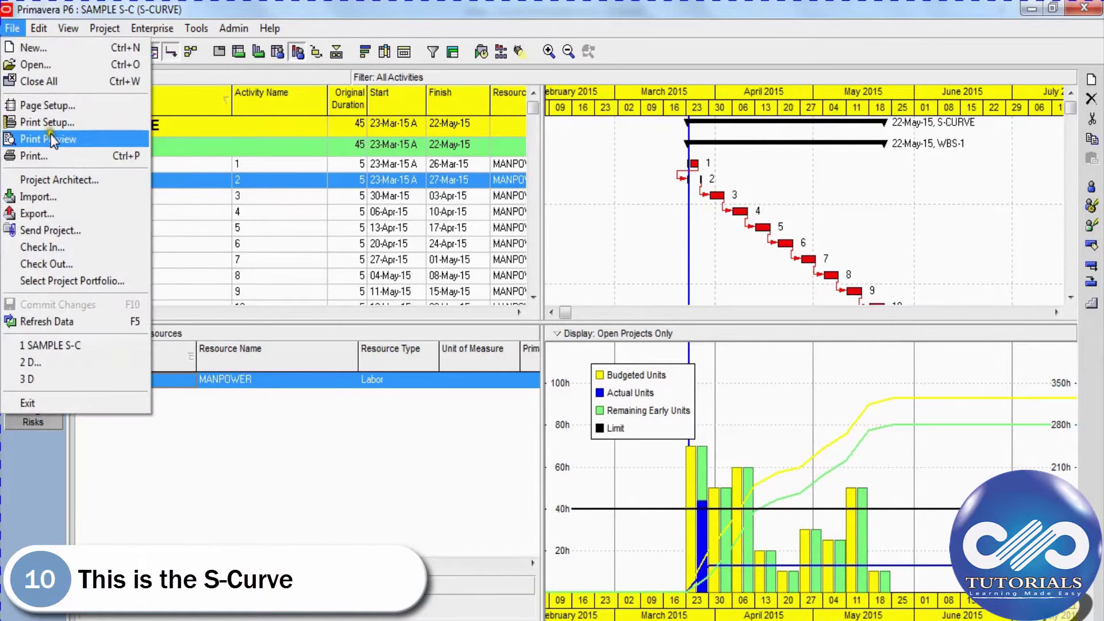
pyautogui.press('Escape')
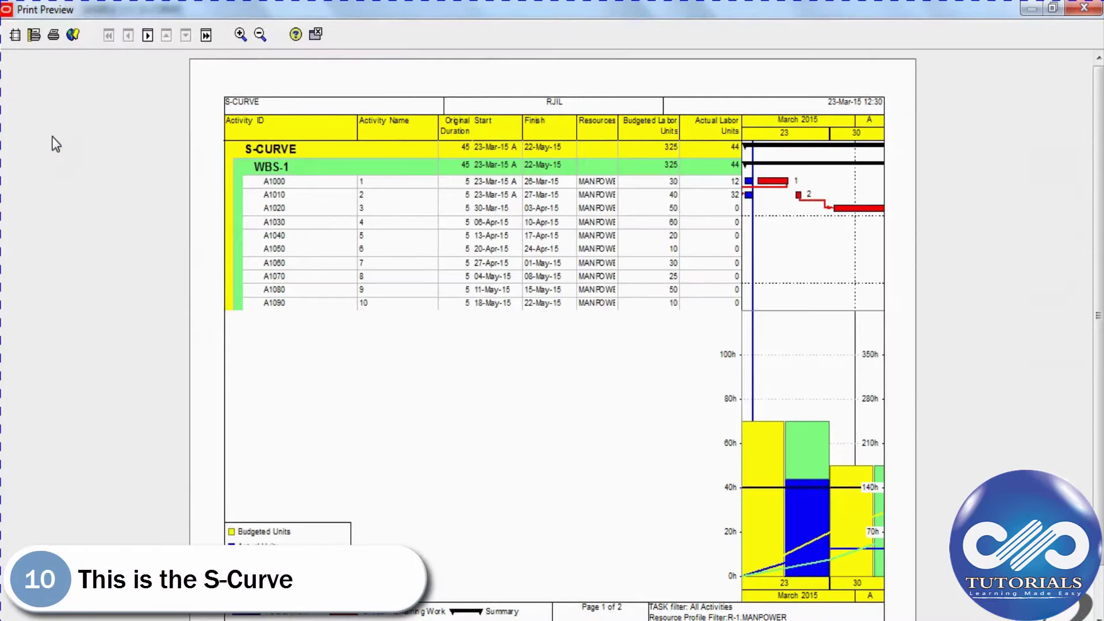
pyautogui.click(14, 35)
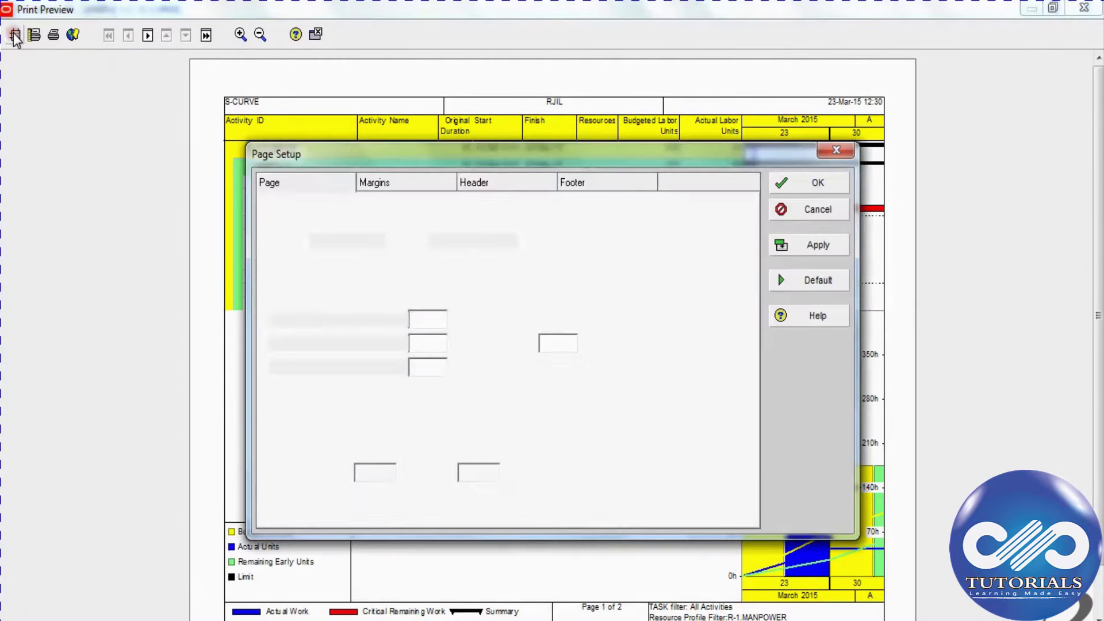
pyautogui.click(680, 183)
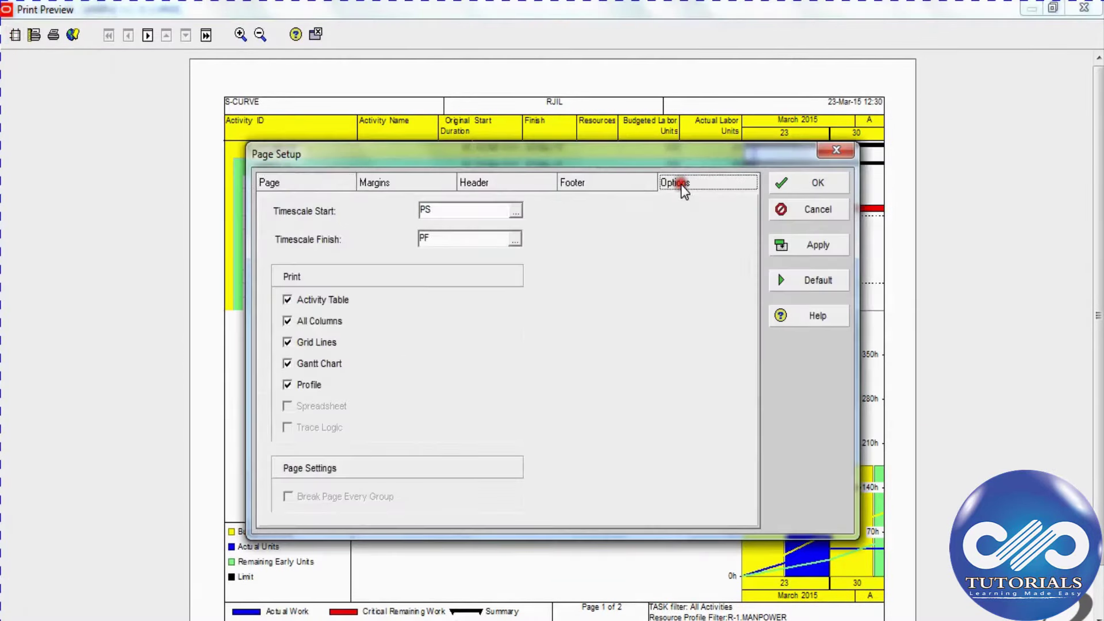
pyautogui.click(338, 299)
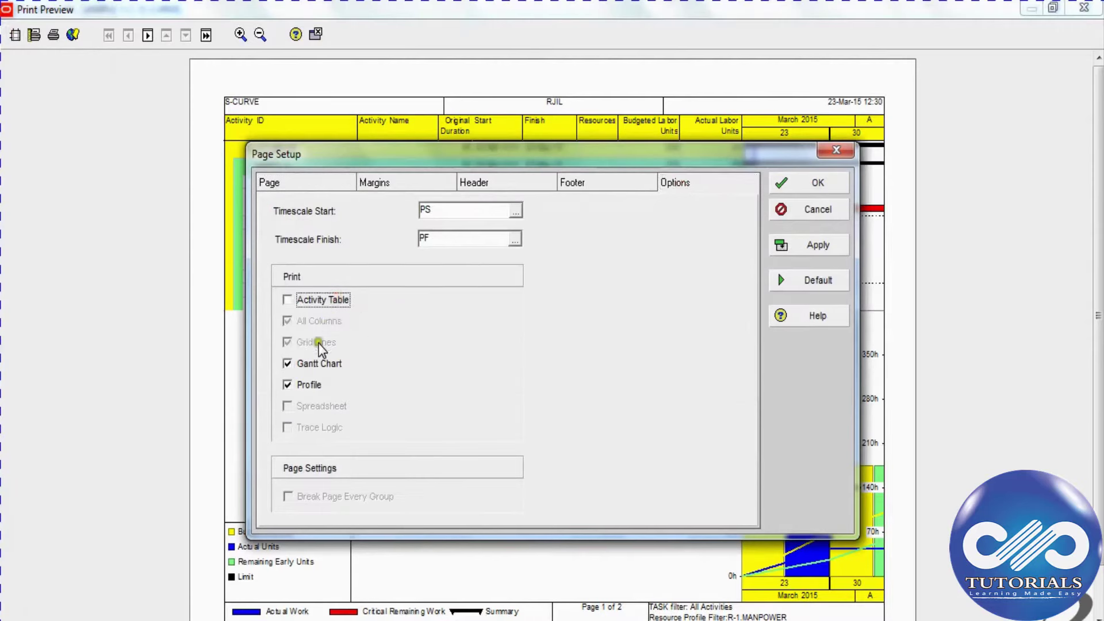
pyautogui.click(321, 363)
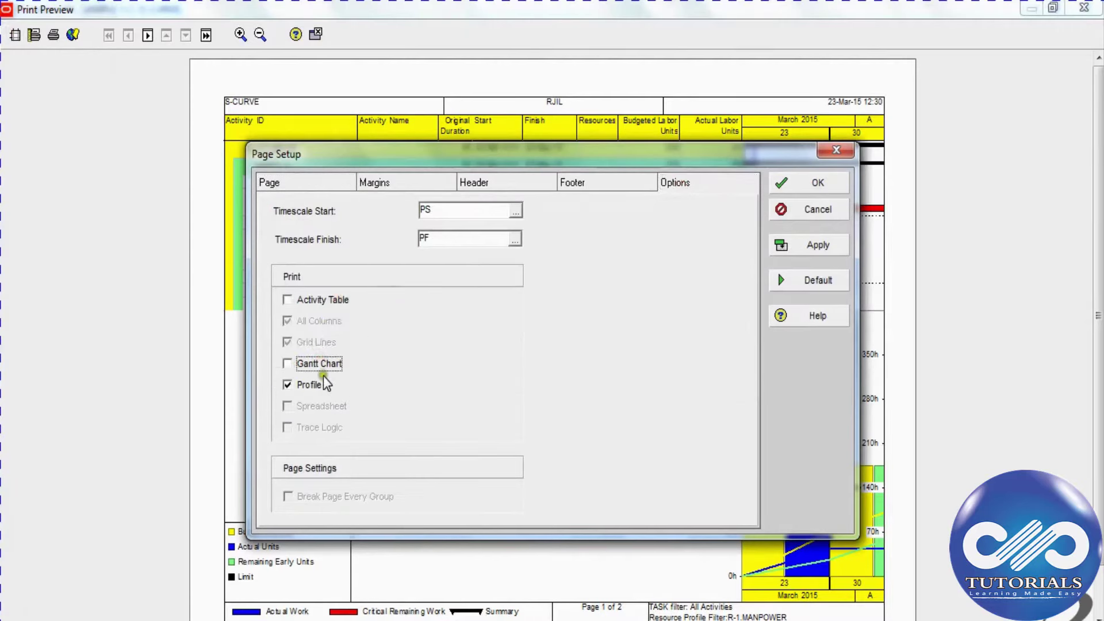
pyautogui.click(824, 185)
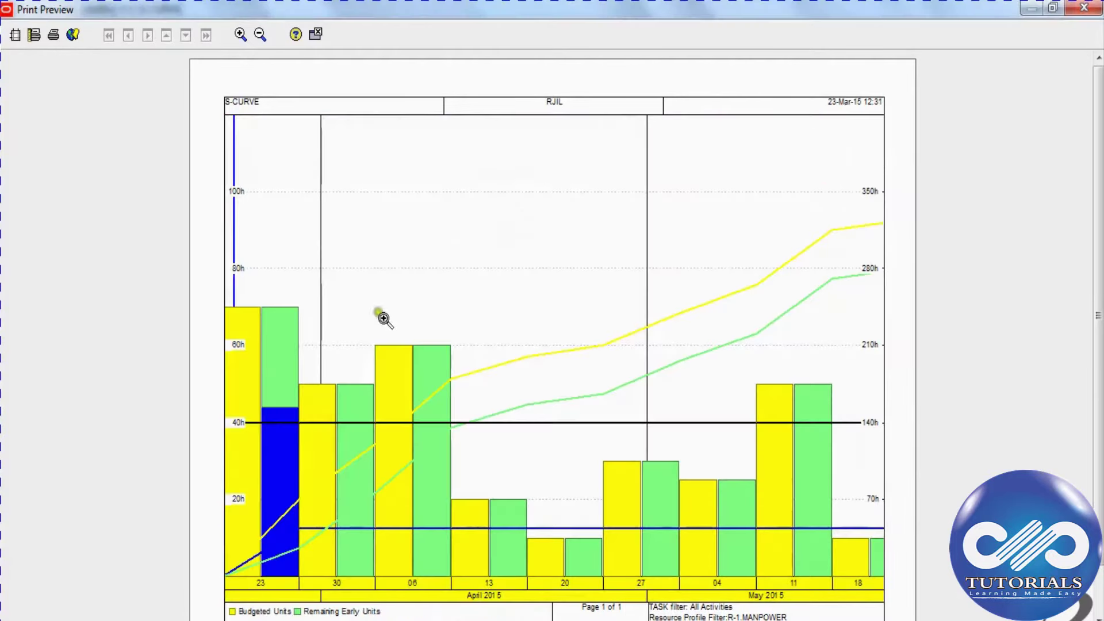